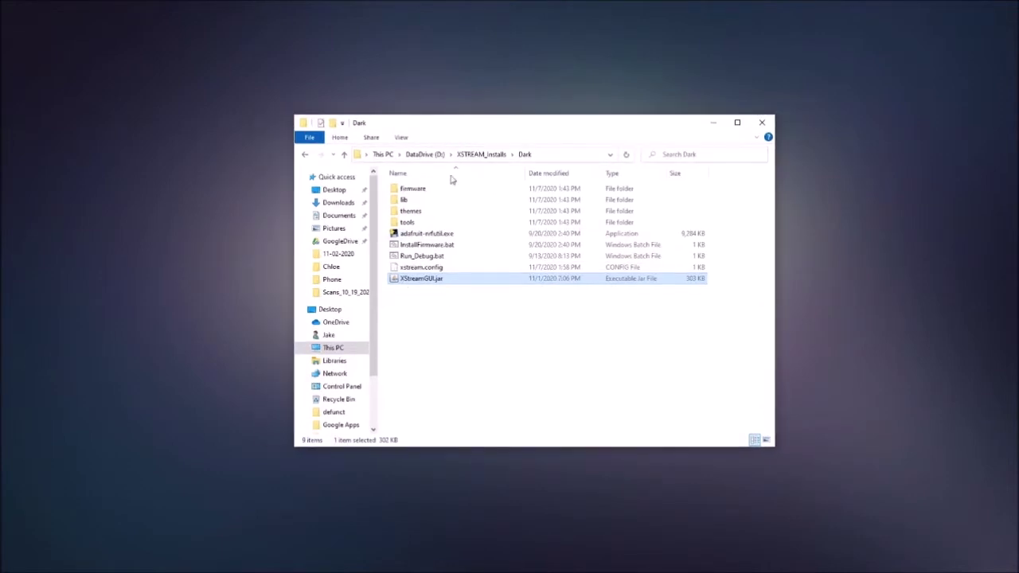
# Launch XStreamGUI.jar from the Dark folder and put the Explorer window away
pyautogui.moveTo(460, 127); pyautogui.dragTo(359, 191)
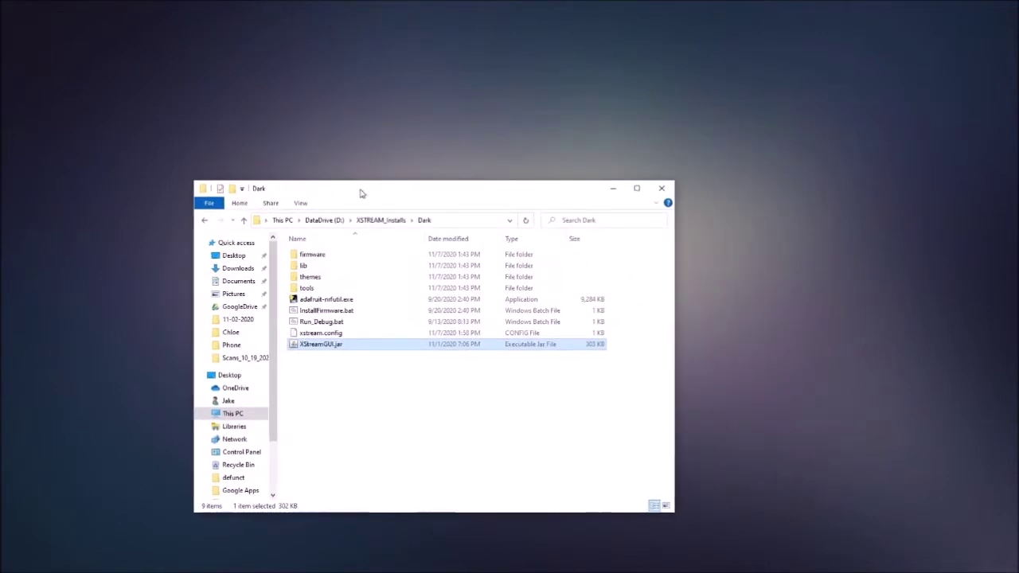
pyautogui.click(315, 335)
pyautogui.click(316, 344)
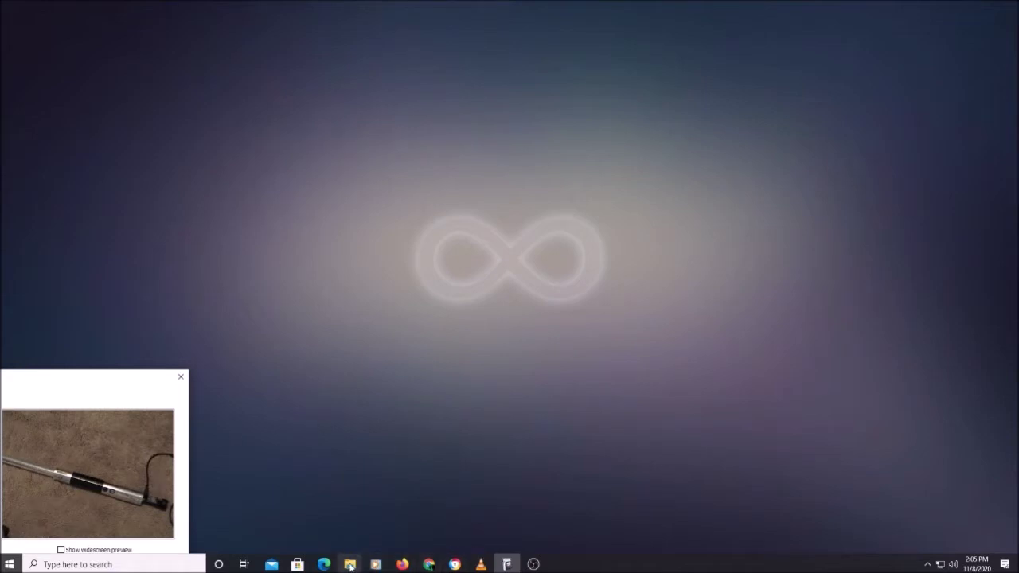
pyautogui.click(352, 515)
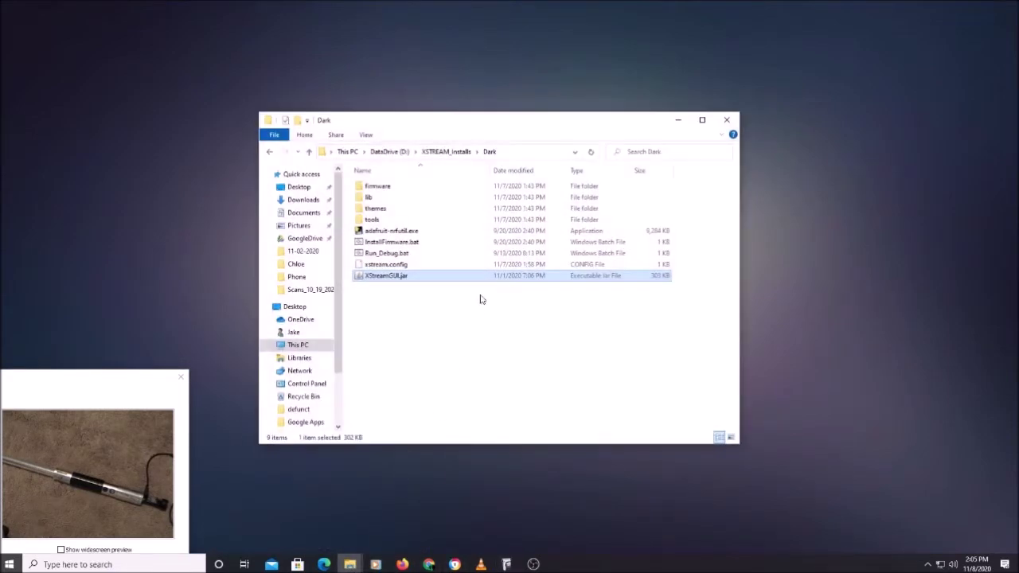
pyautogui.doubleClick(374, 277)
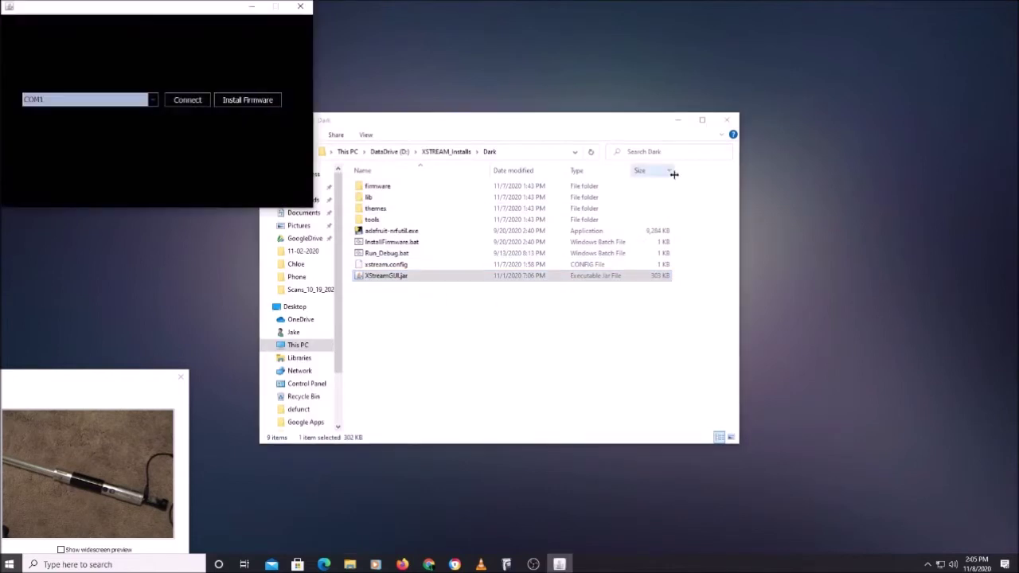
pyautogui.click(677, 117)
# Connect to the saber on port COM4 and centre the saber window
pyautogui.moveTo(138, 12); pyautogui.dragTo(479, 178)
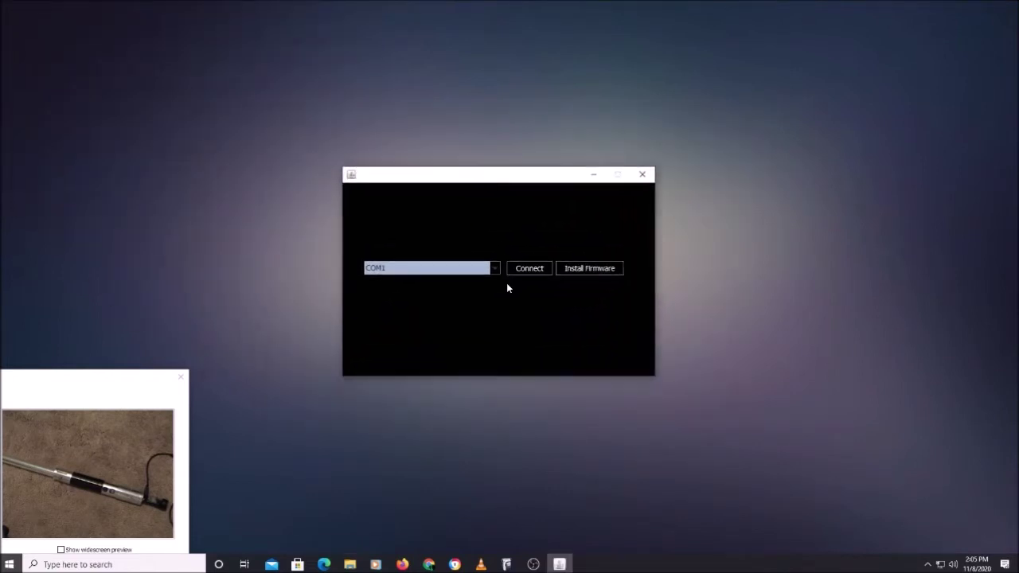
pyautogui.click(498, 270)
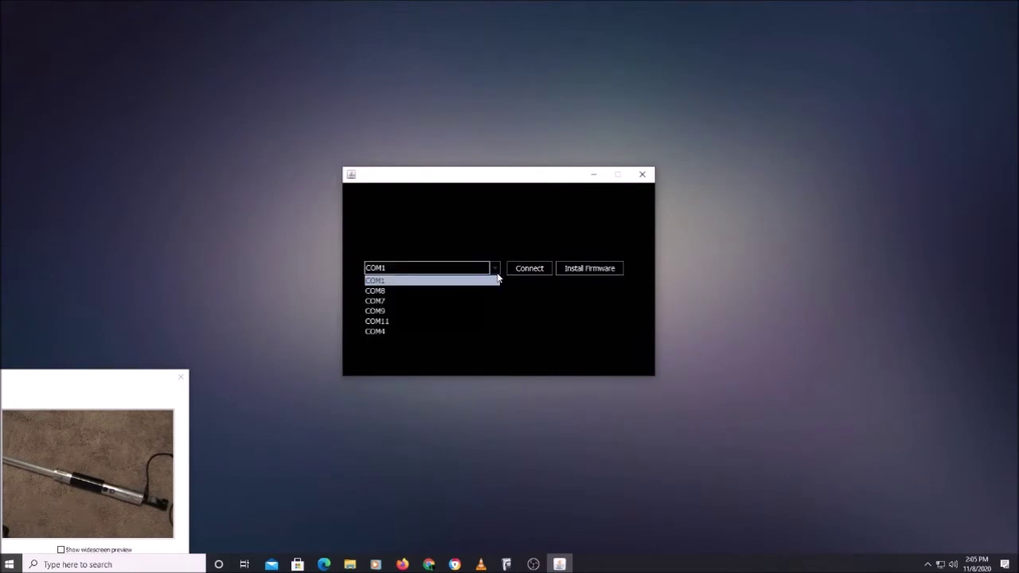
pyautogui.click(389, 331)
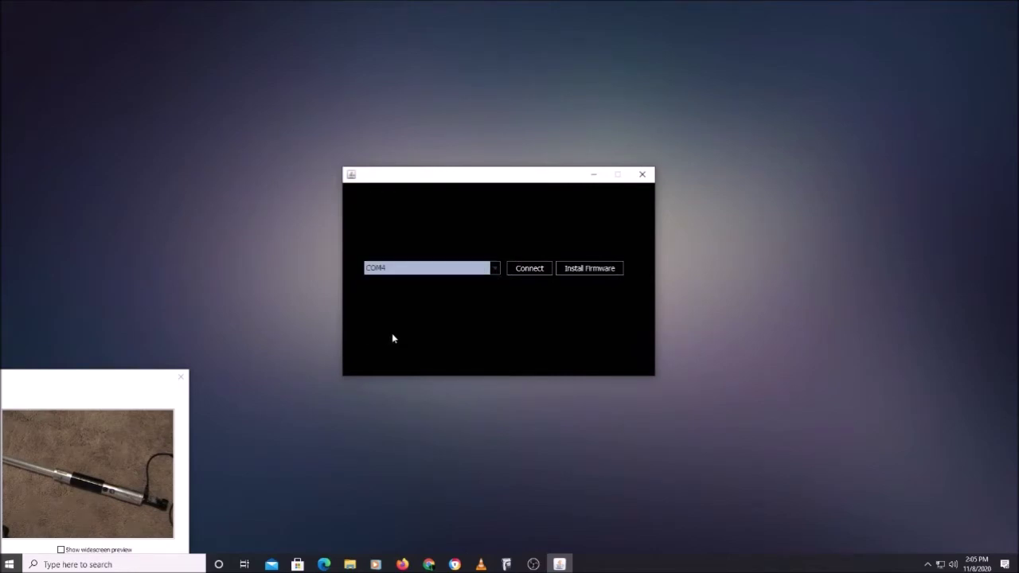
pyautogui.click(522, 268)
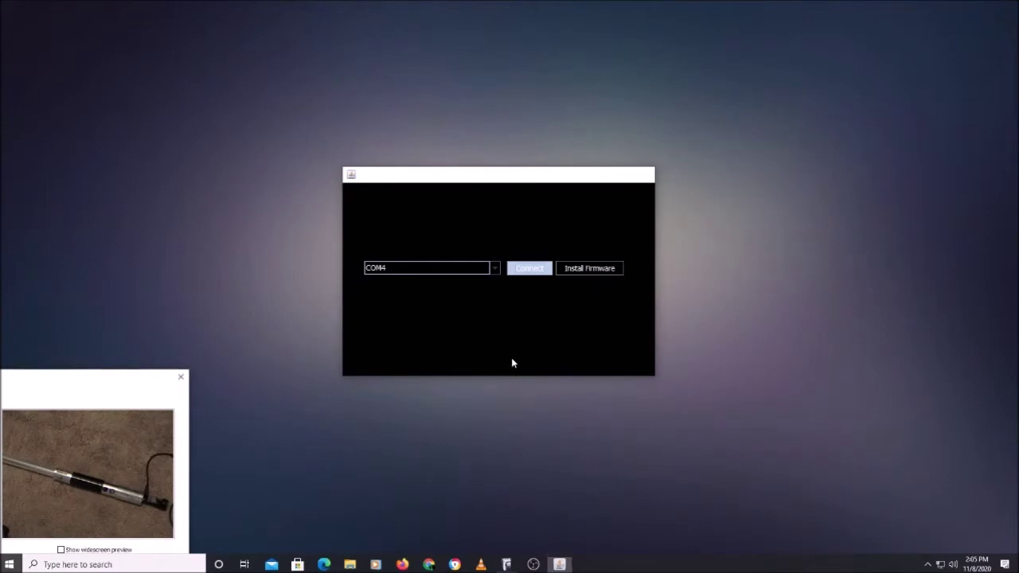
pyautogui.moveTo(121, 8); pyautogui.dragTo(486, 184)
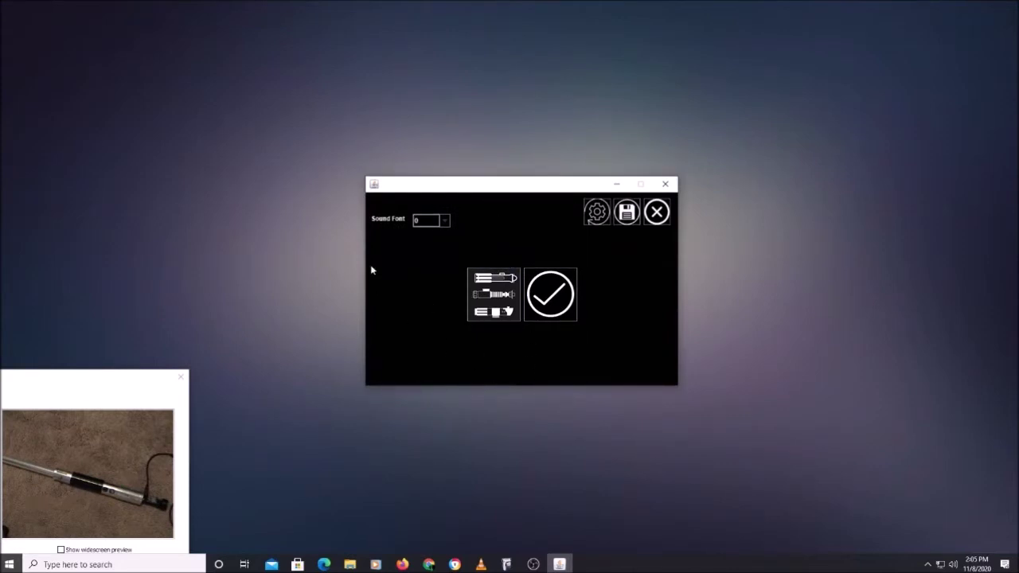
# Keep Sound Font 0 and the general options unchanged, then open the profile editor
pyautogui.click(445, 220)
pyautogui.click(426, 232)
pyautogui.click(557, 286)
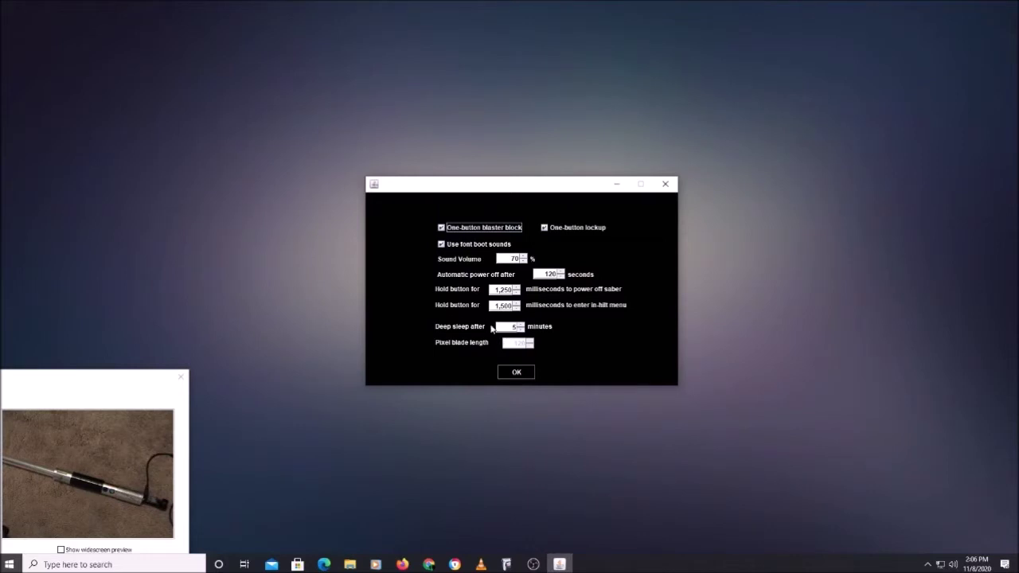
pyautogui.click(514, 373)
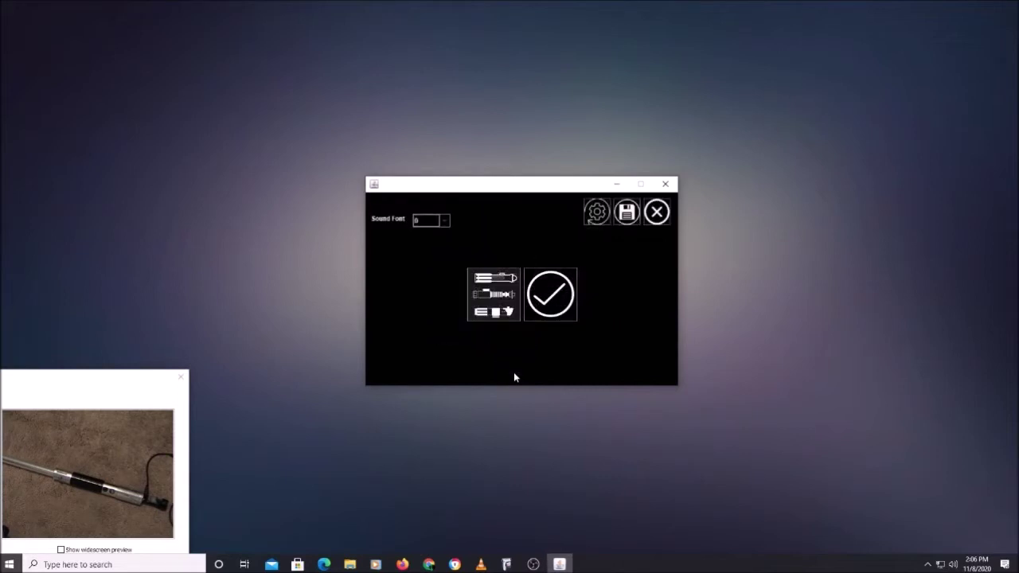
pyautogui.click(484, 297)
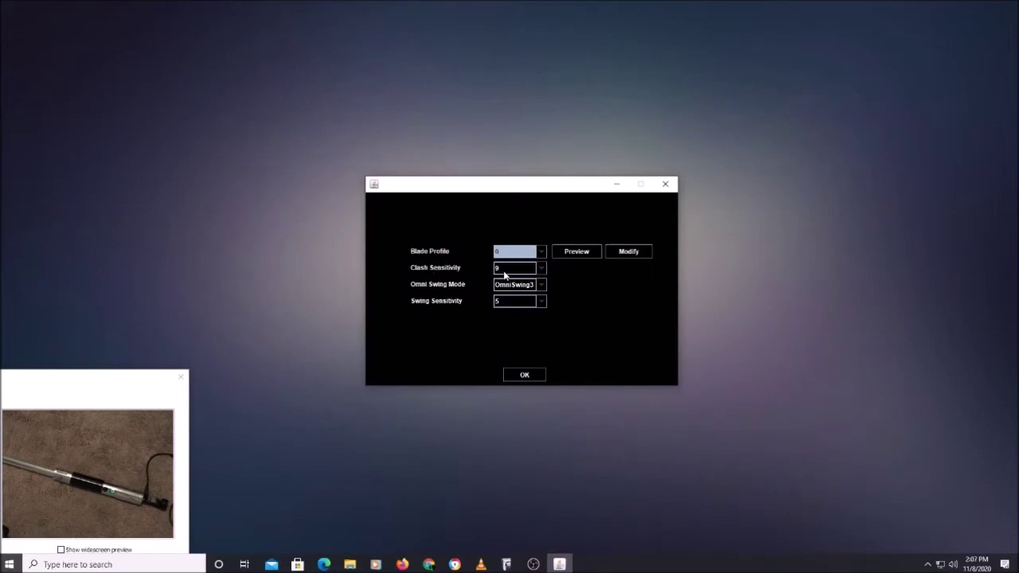
# Review the sensitivity settings, keeping Clash Sensitivity 9 and Swing Sensitivity 5
pyautogui.click(544, 268)
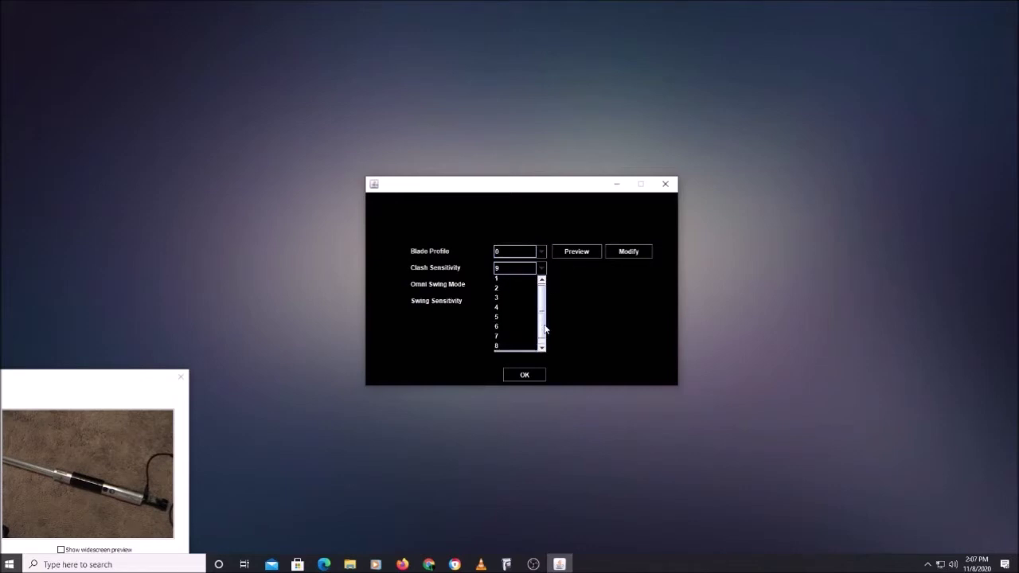
pyautogui.scroll(1, 523, 305)
pyautogui.scroll(-1, 543, 318)
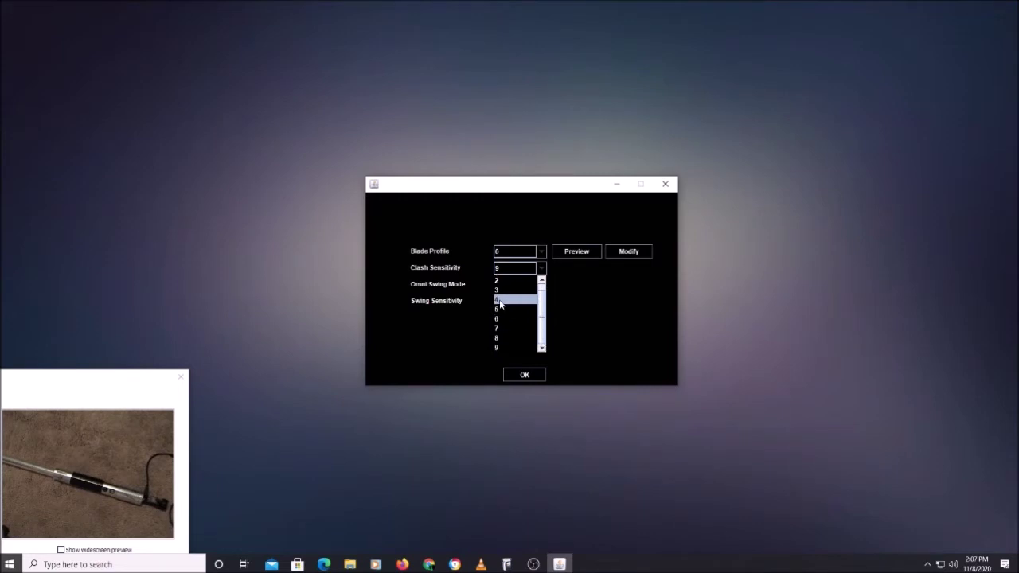
pyautogui.click(606, 318)
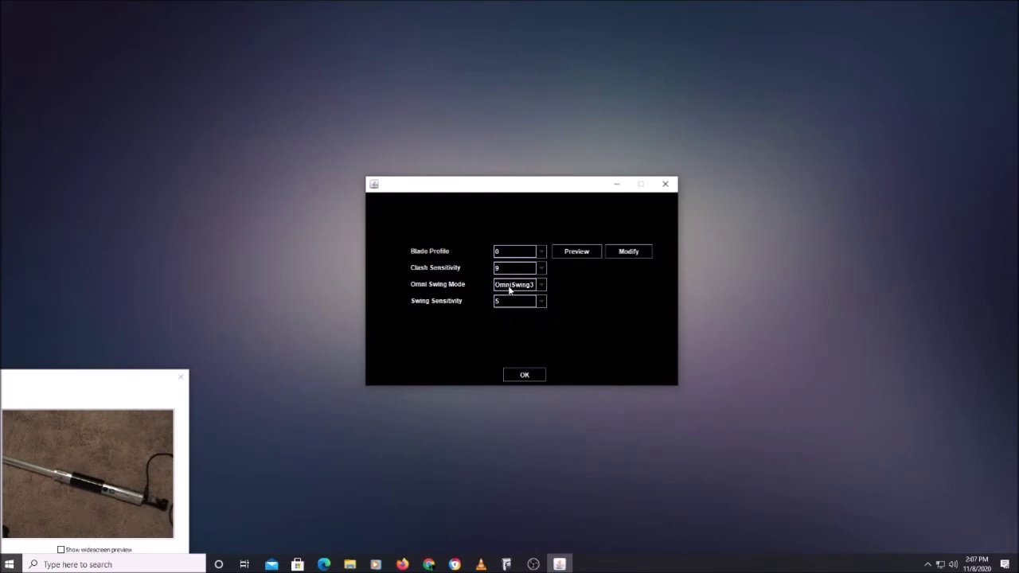
pyautogui.click(540, 307)
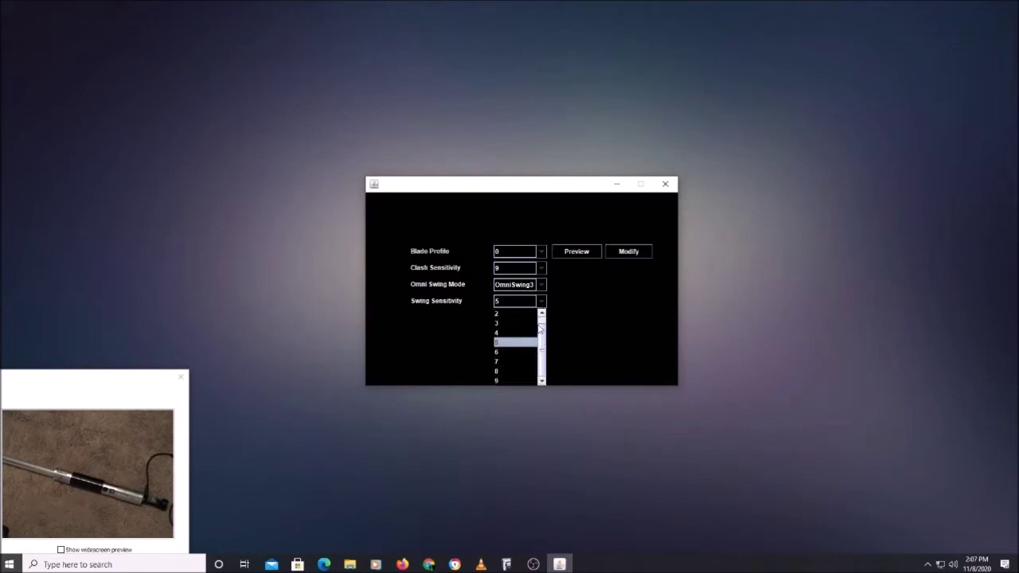
pyautogui.scroll(1, 542, 344)
pyautogui.scroll(-1, 541, 344)
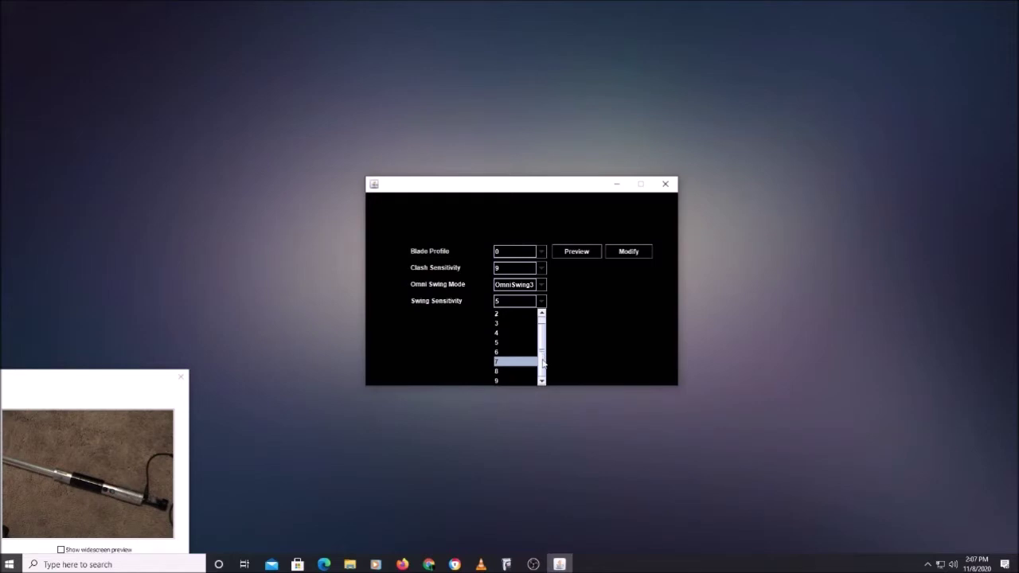
pyautogui.click(582, 312)
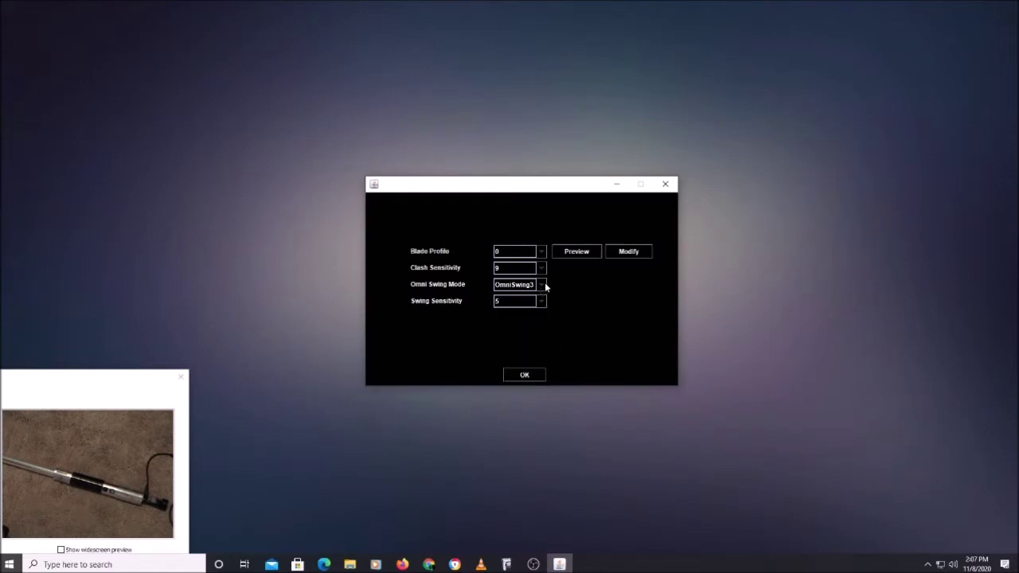
# Keep Omni Swing Mode on OmniSwing3 and preview blade profile 0
pyautogui.click(545, 283)
pyautogui.click(592, 285)
pyautogui.click(541, 285)
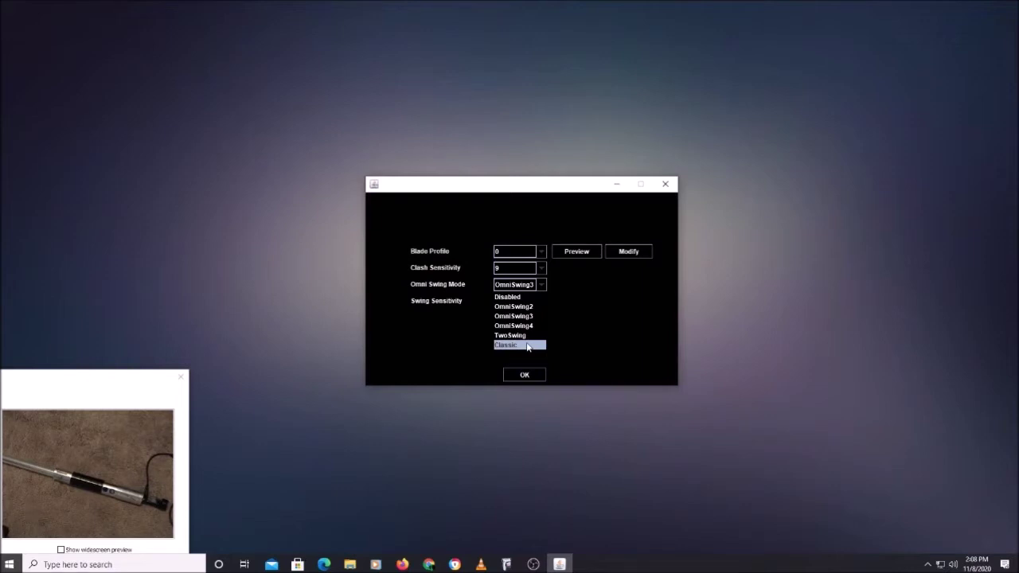
pyautogui.click(610, 314)
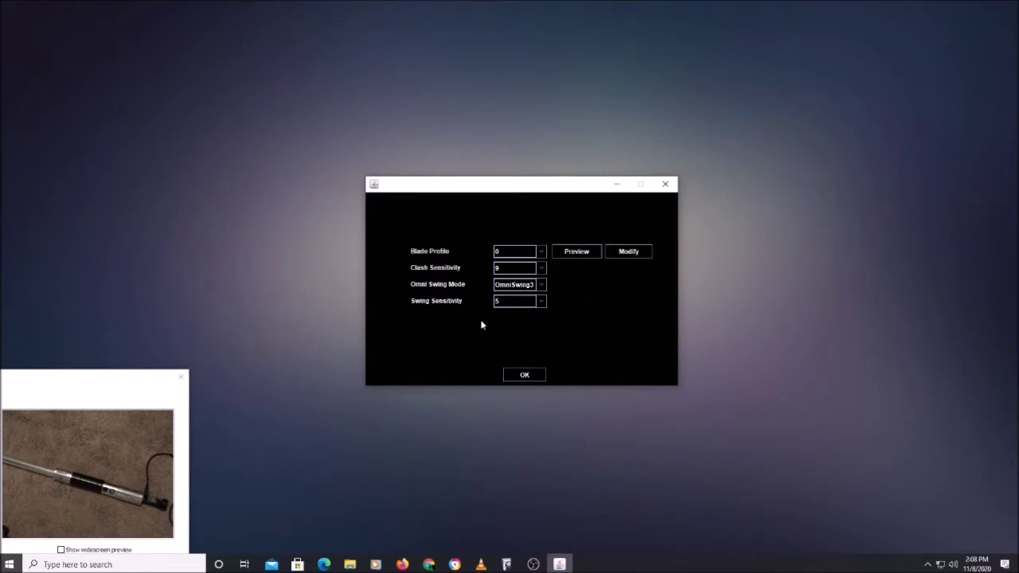
pyautogui.click(581, 254)
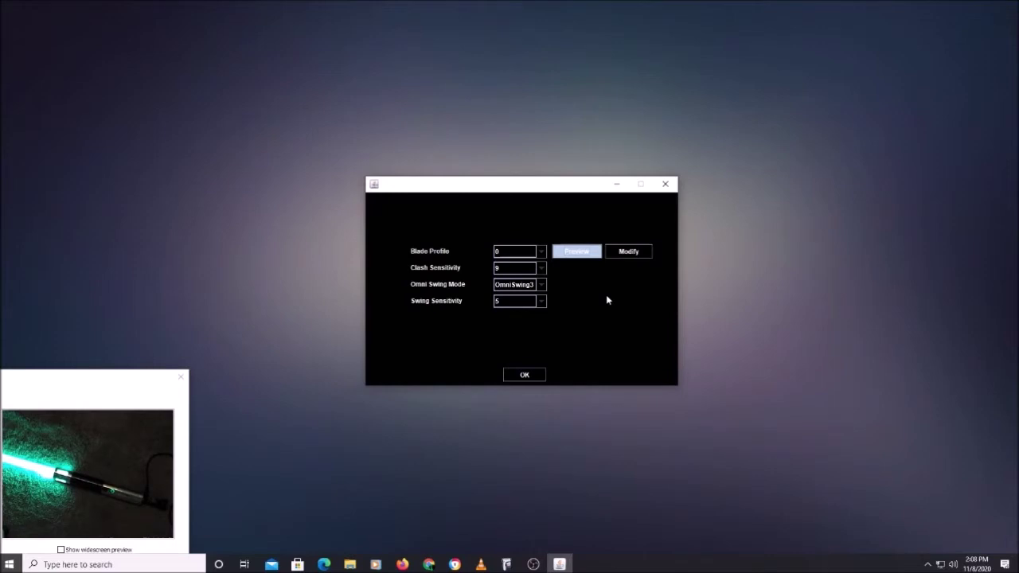
# Preview blade profiles 3 and 2 on the saber
pyautogui.click(542, 253)
pyautogui.click(509, 292)
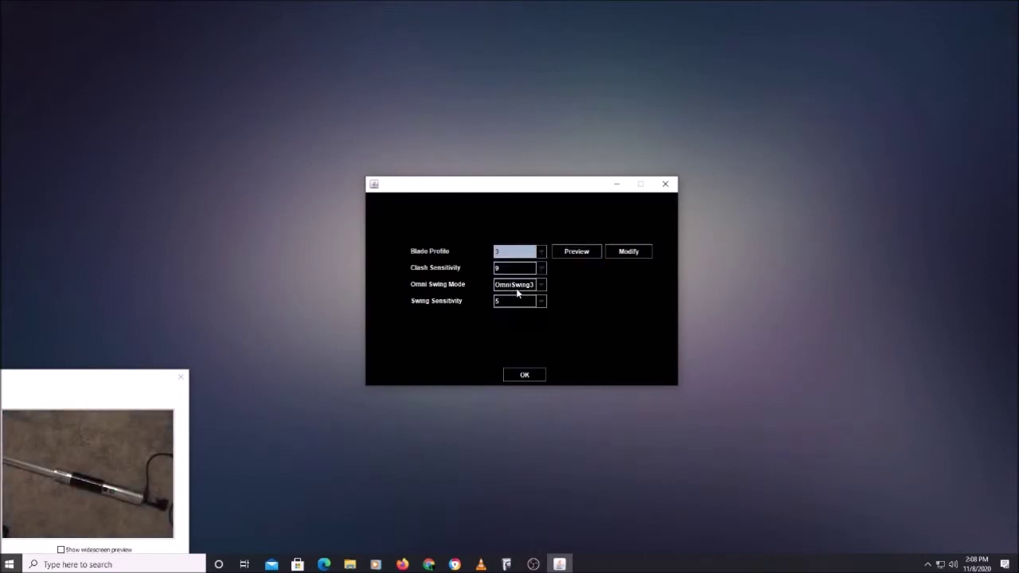
pyautogui.click(576, 252)
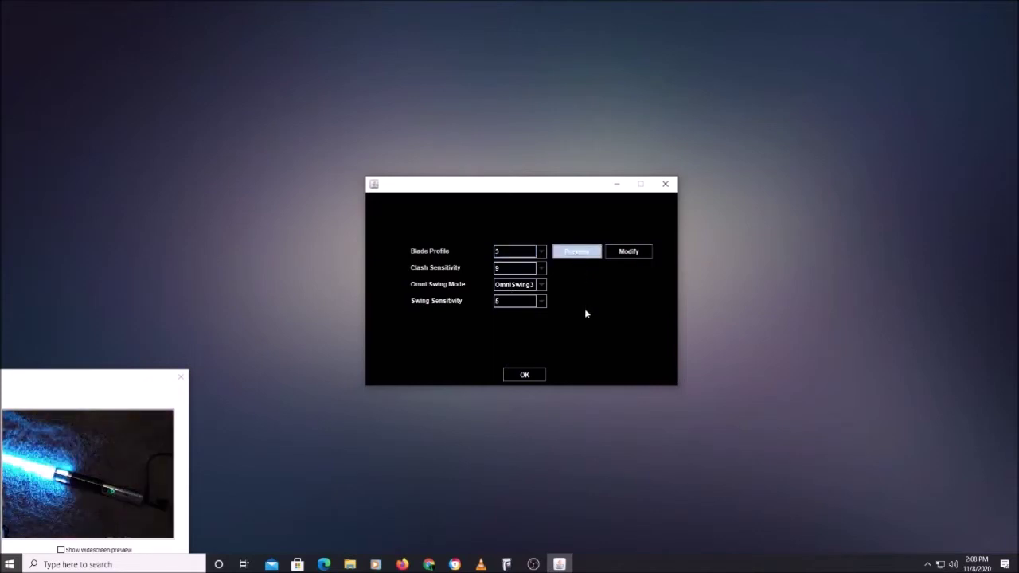
pyautogui.click(542, 251)
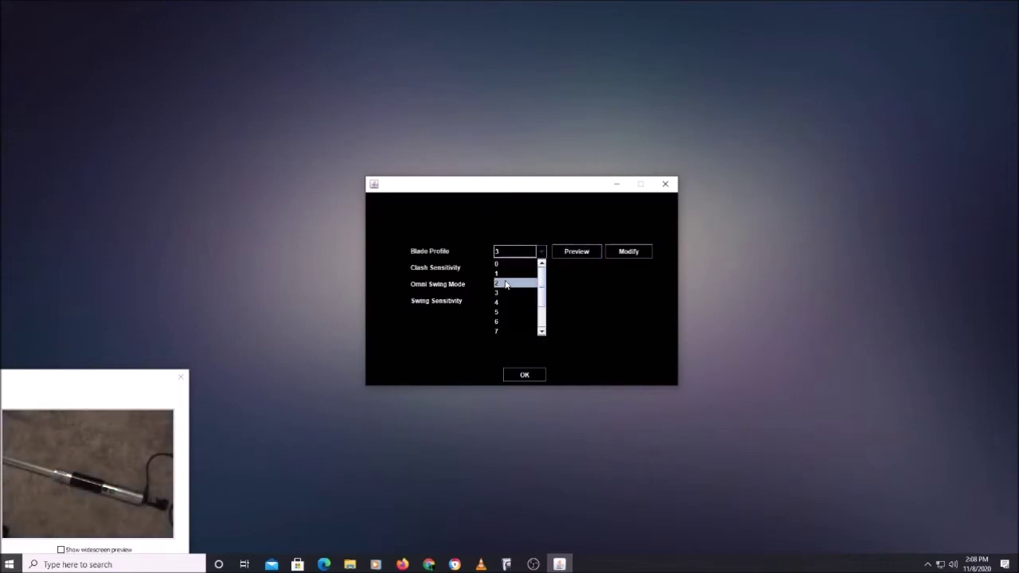
pyautogui.click(521, 285)
pyautogui.click(576, 253)
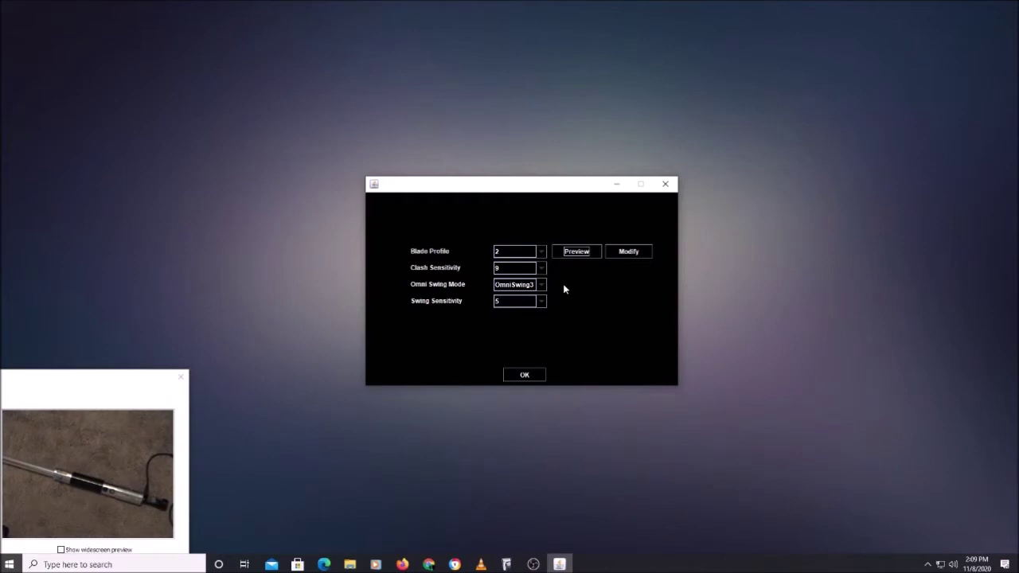
# Select blade profile 11, preview it, and open its style settings
pyautogui.click(541, 251)
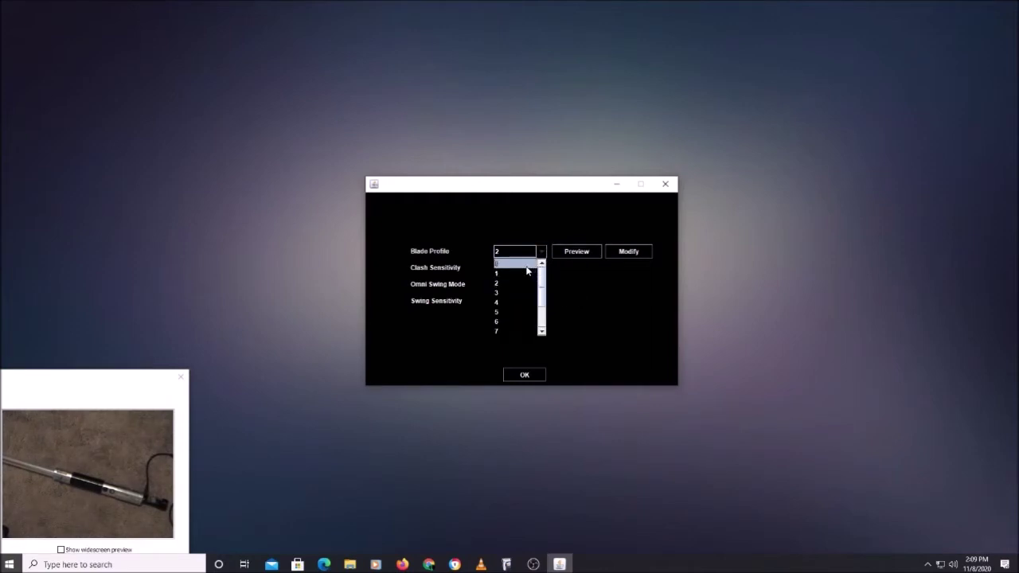
pyautogui.click(522, 267)
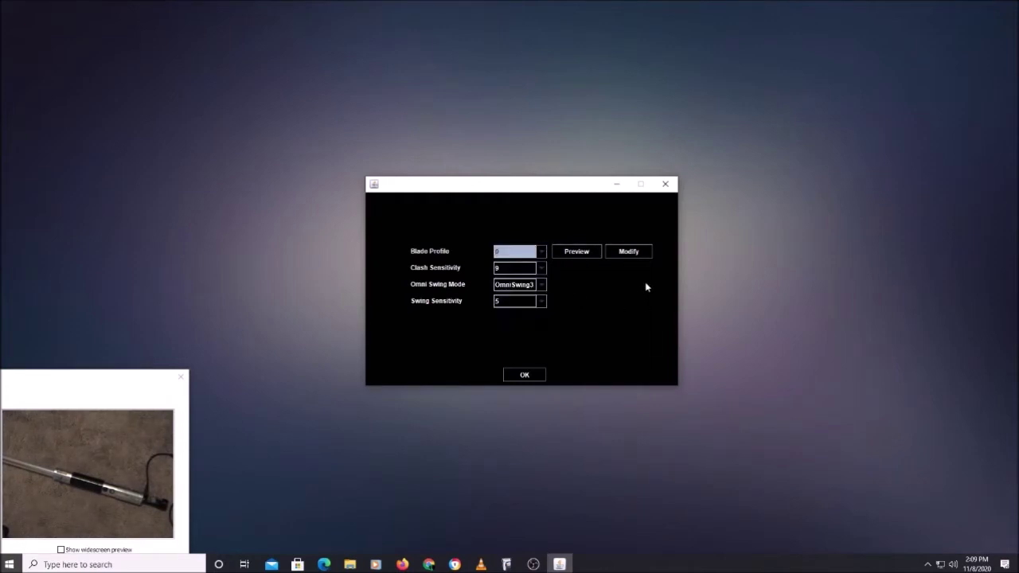
pyautogui.click(542, 252)
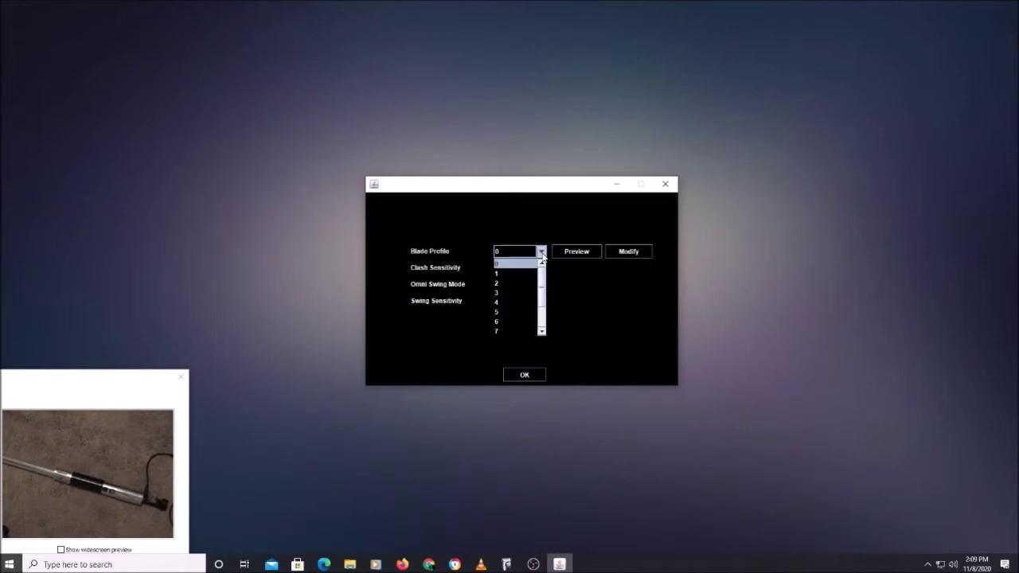
pyautogui.moveTo(540, 291); pyautogui.dragTo(541, 333)
pyautogui.click(512, 331)
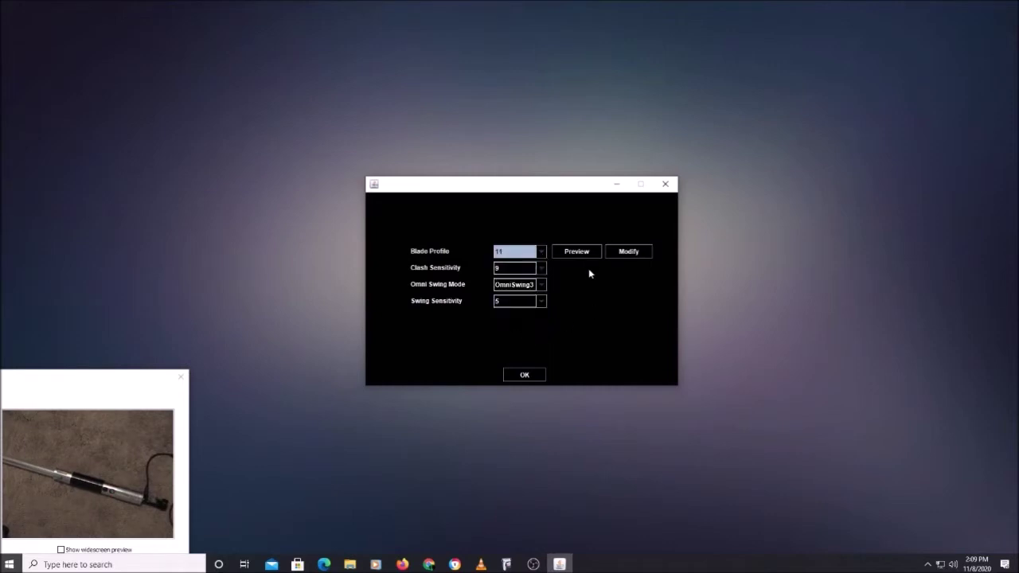
pyautogui.click(578, 256)
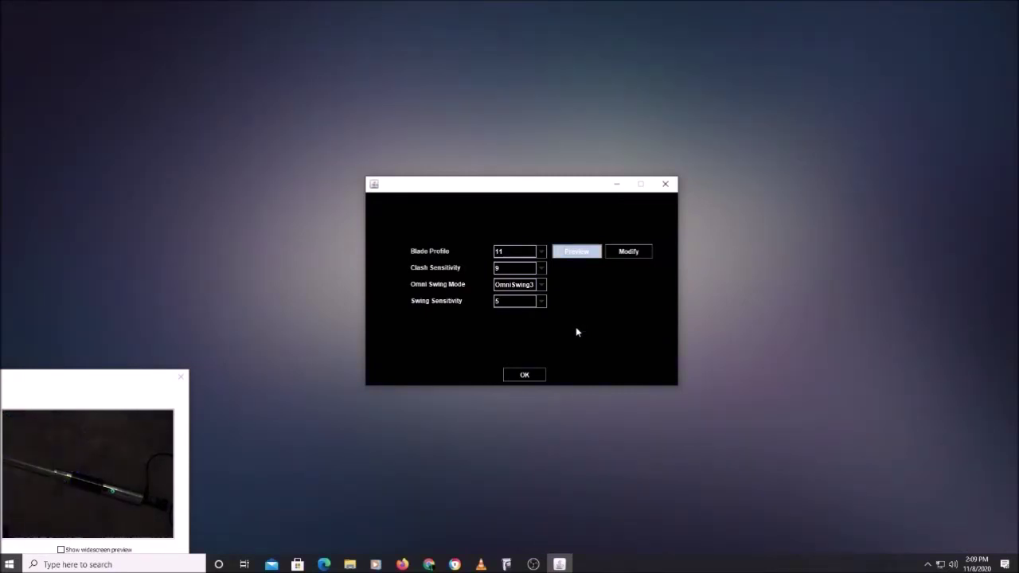
pyautogui.click(625, 253)
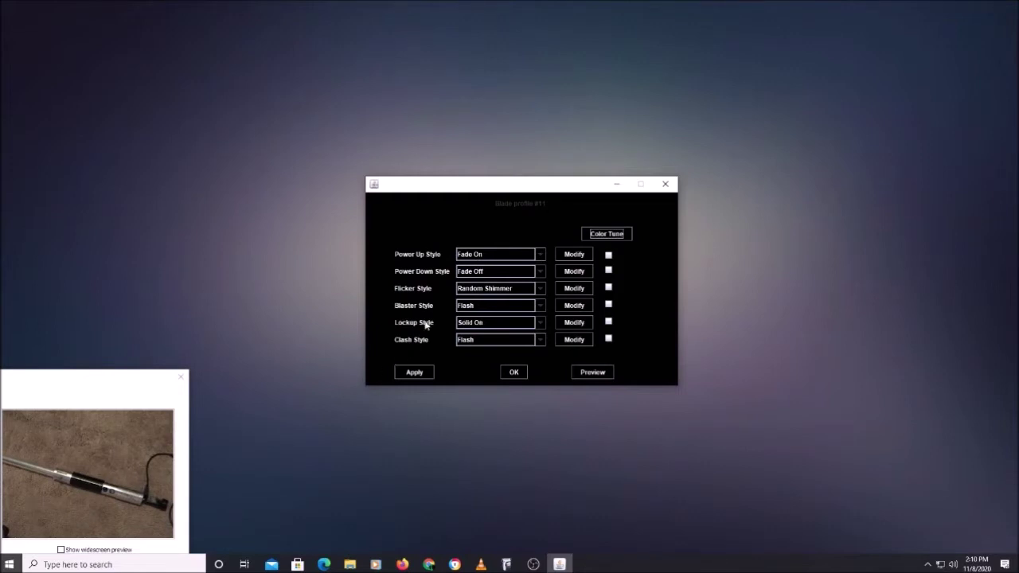
pyautogui.click(540, 255)
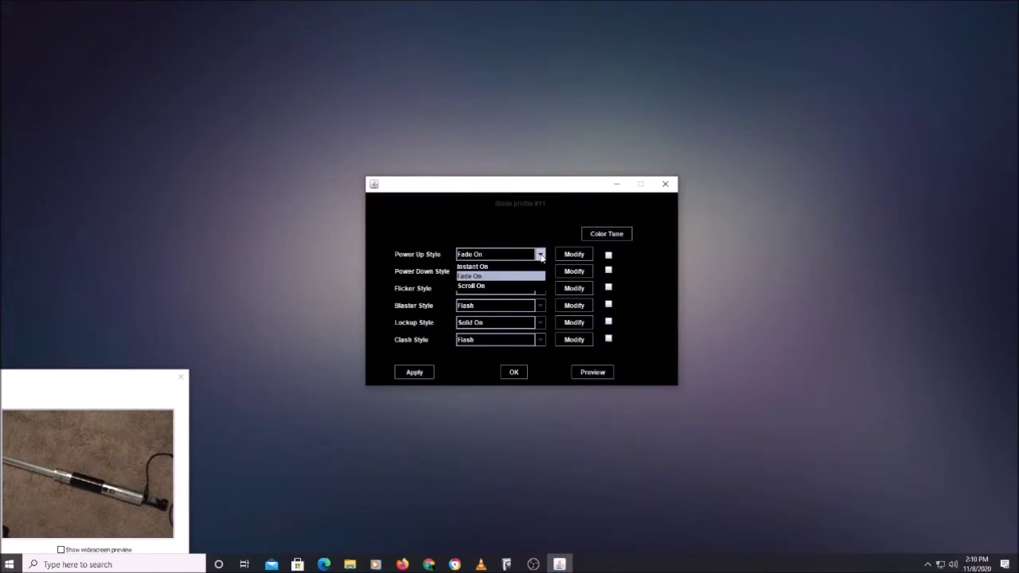
pyautogui.click(492, 276)
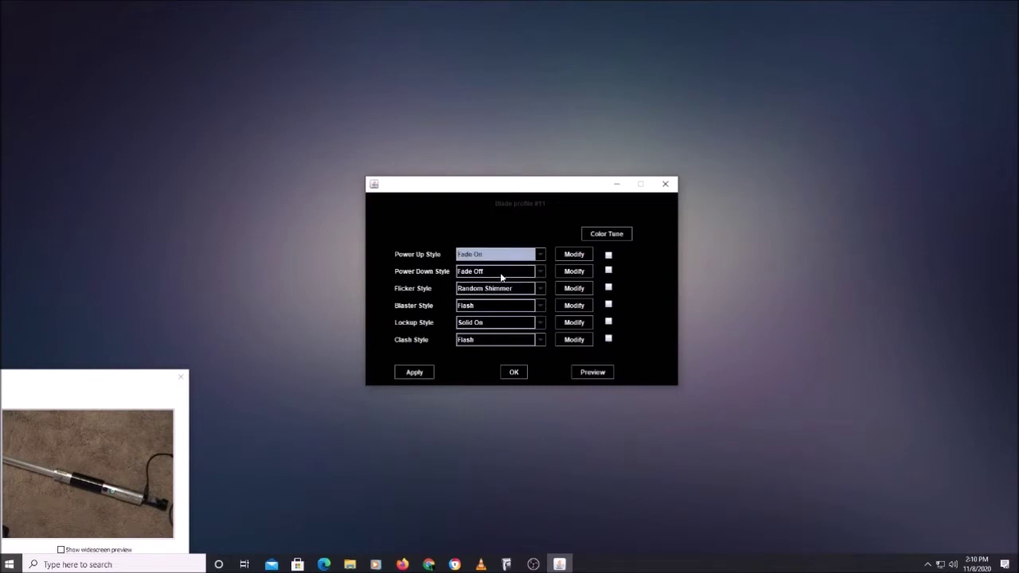
pyautogui.click(589, 372)
# Live-preview profile 11 with ignition, lockup, two blaster hits and clash, then switch it off
pyautogui.click(600, 377)
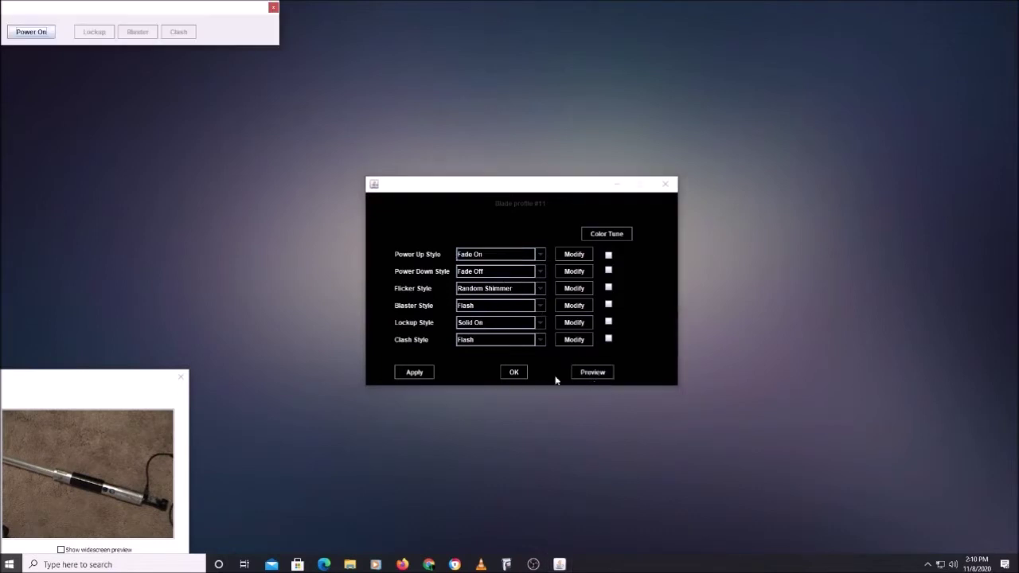
pyautogui.moveTo(148, 19); pyautogui.dragTo(503, 407)
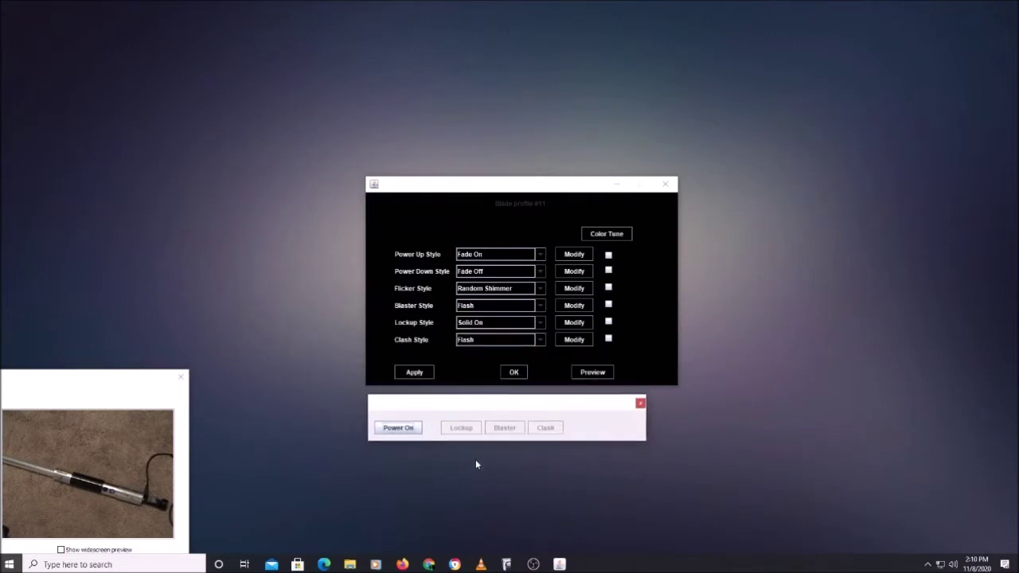
pyautogui.moveTo(466, 403); pyautogui.dragTo(473, 400)
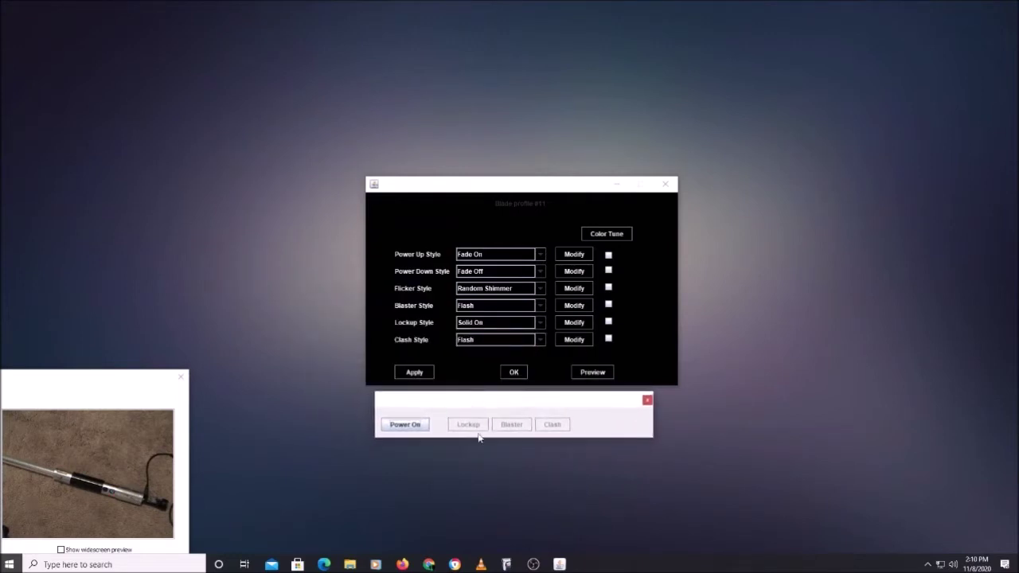
pyautogui.click(411, 425)
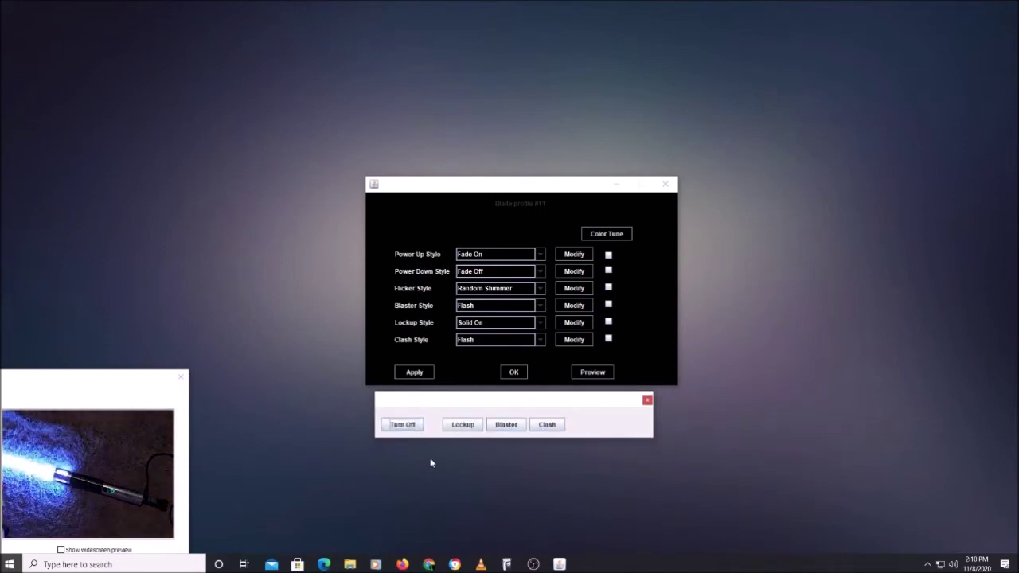
pyautogui.click(465, 425)
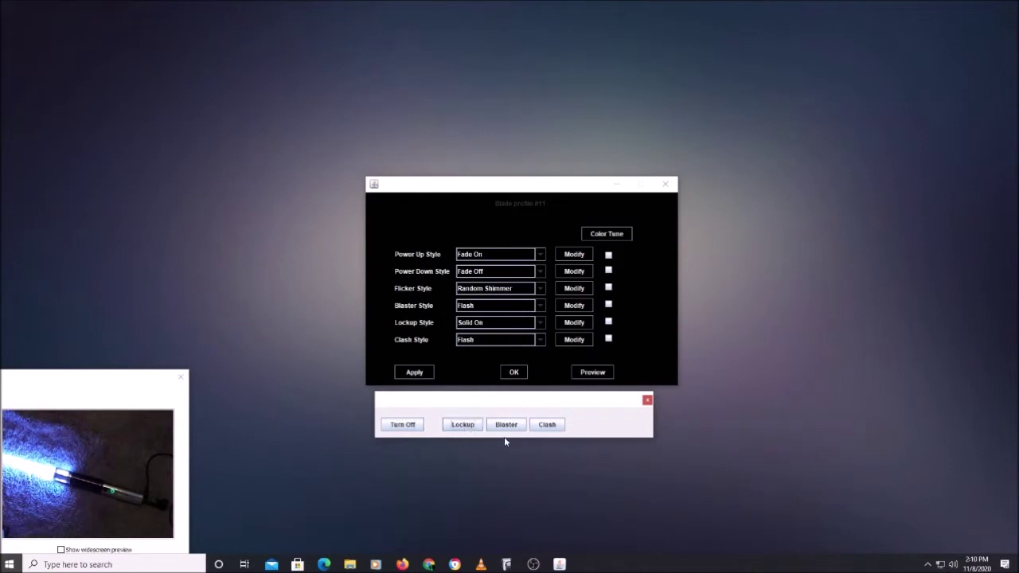
pyautogui.click(502, 426)
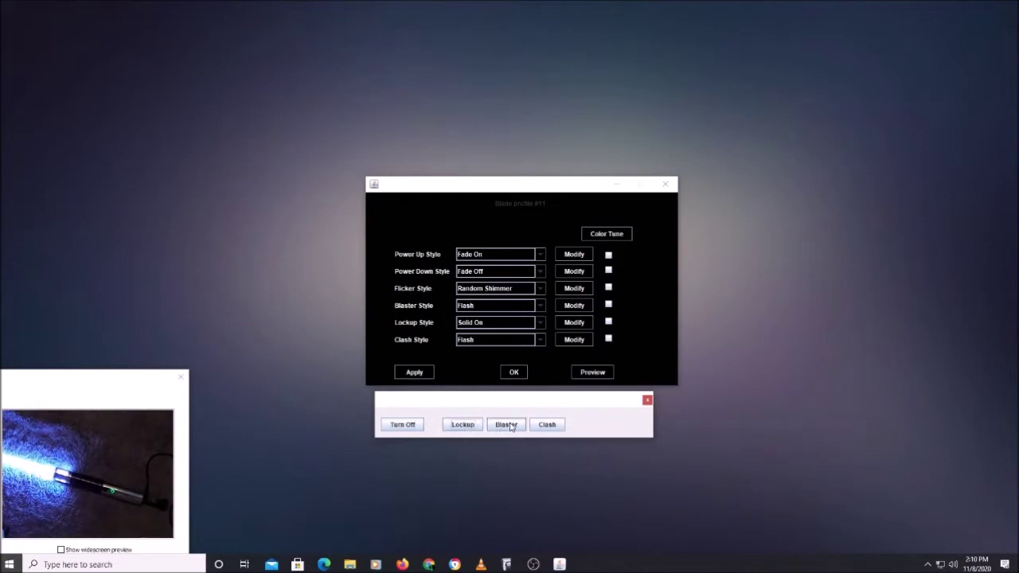
pyautogui.click(507, 427)
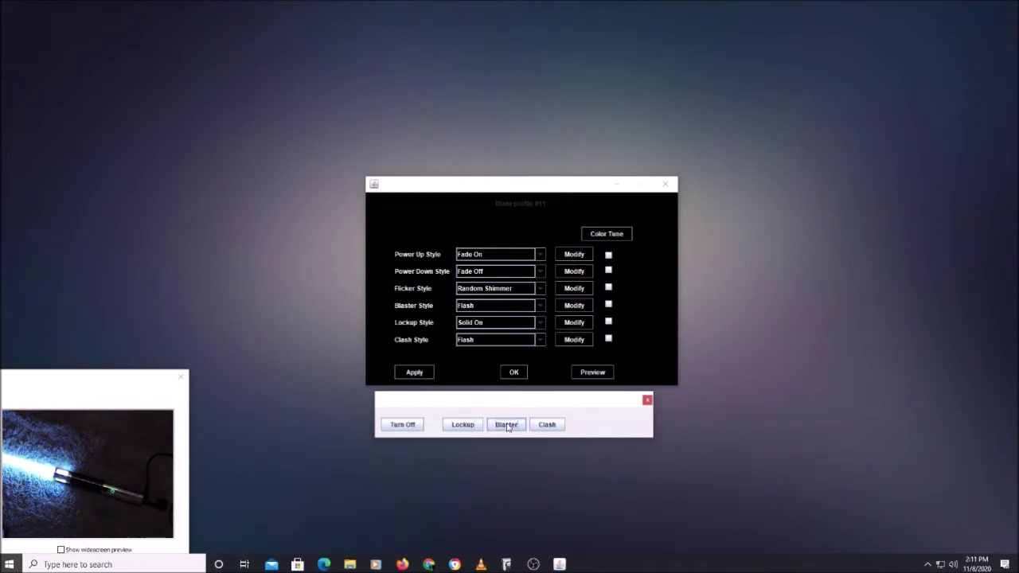
pyautogui.click(557, 427)
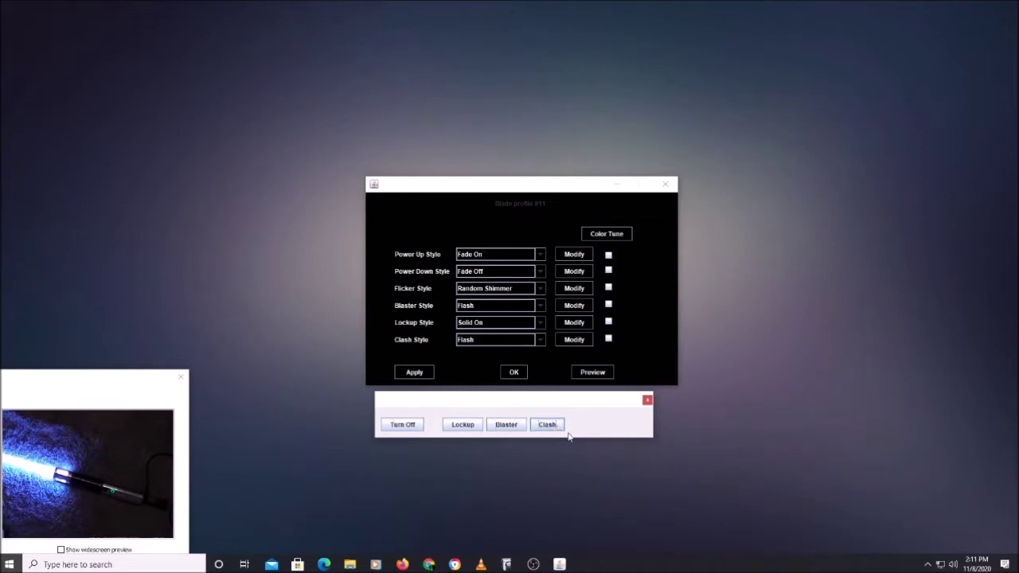
pyautogui.click(409, 426)
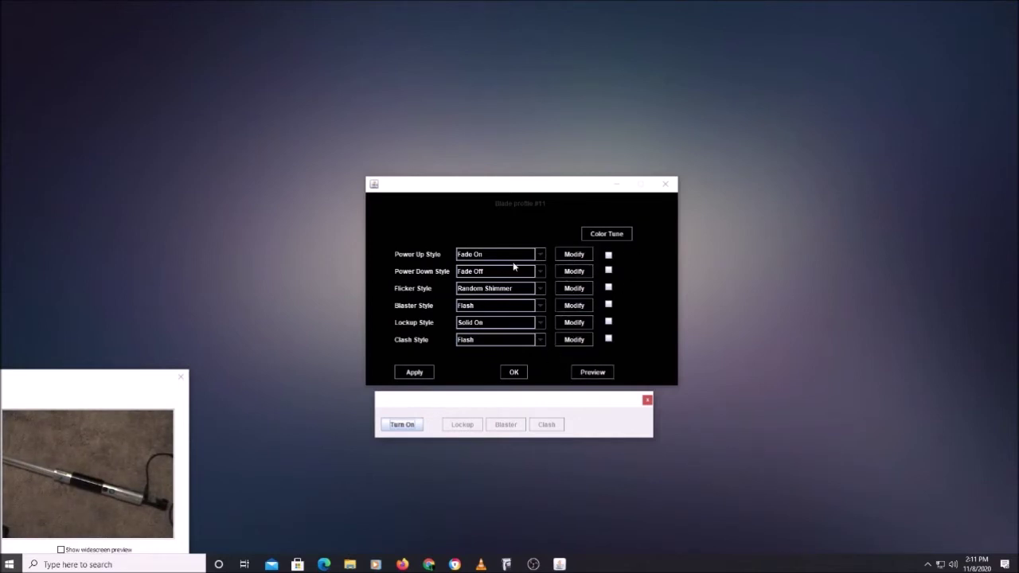
# Apply an Instant On power-up and test it by igniting the preview blade twice
pyautogui.click(539, 255)
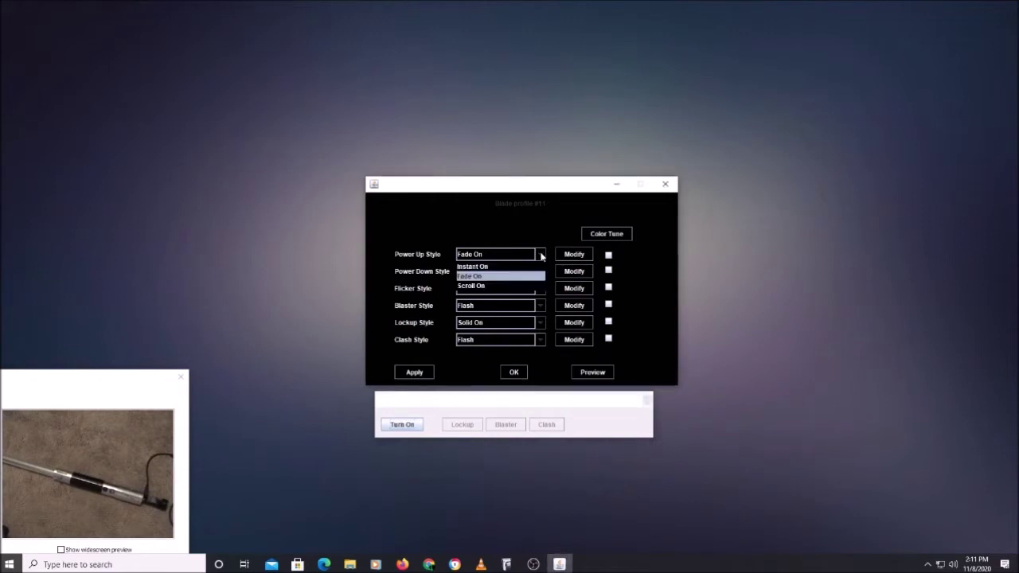
pyautogui.click(486, 268)
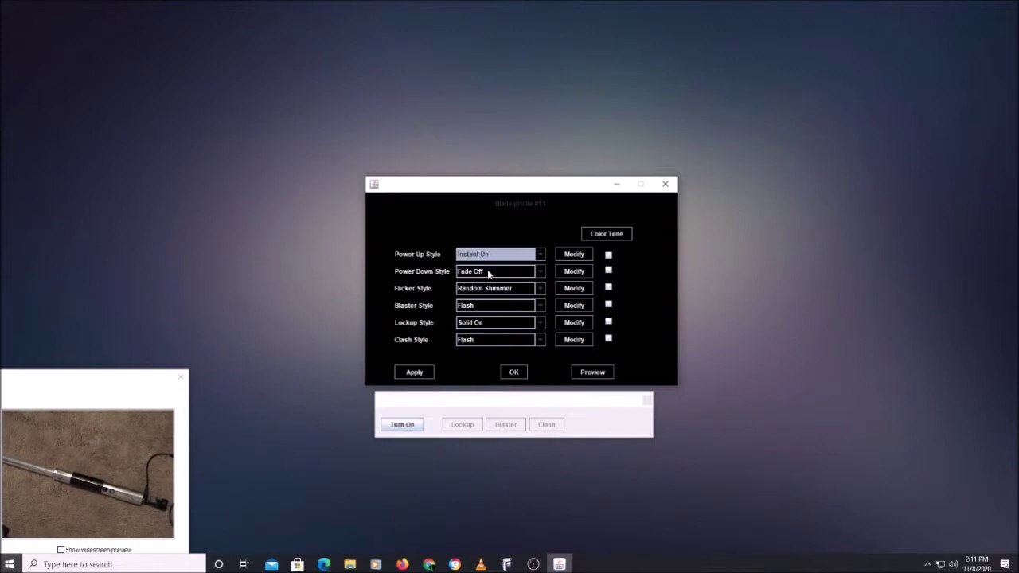
pyautogui.click(409, 373)
pyautogui.click(403, 424)
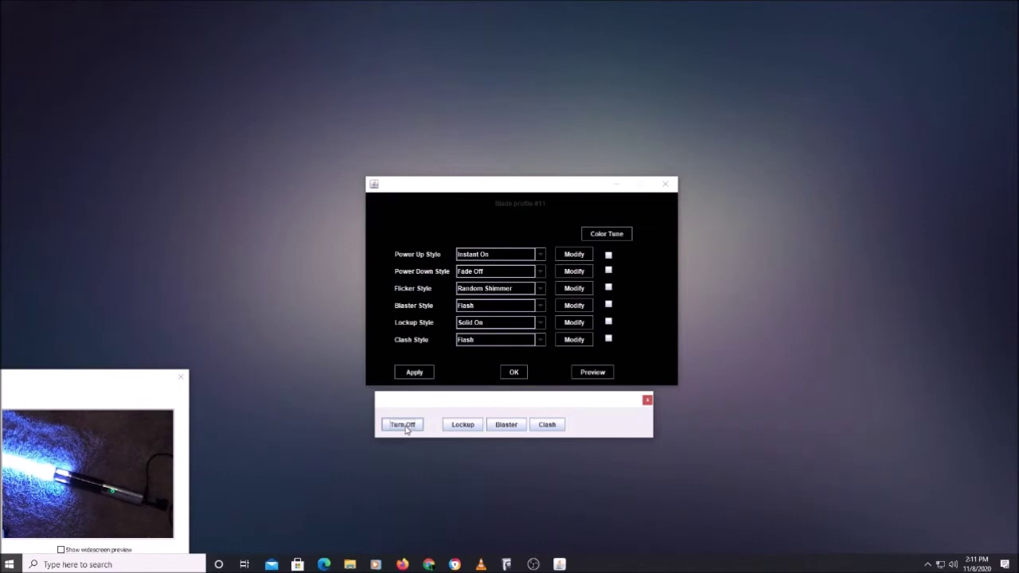
pyautogui.click(404, 425)
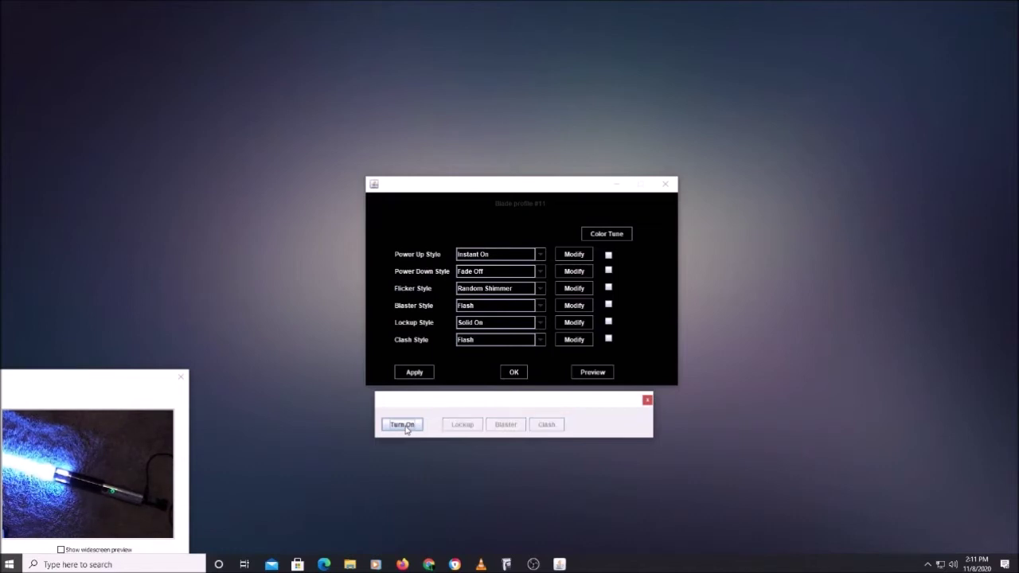
pyautogui.click(403, 425)
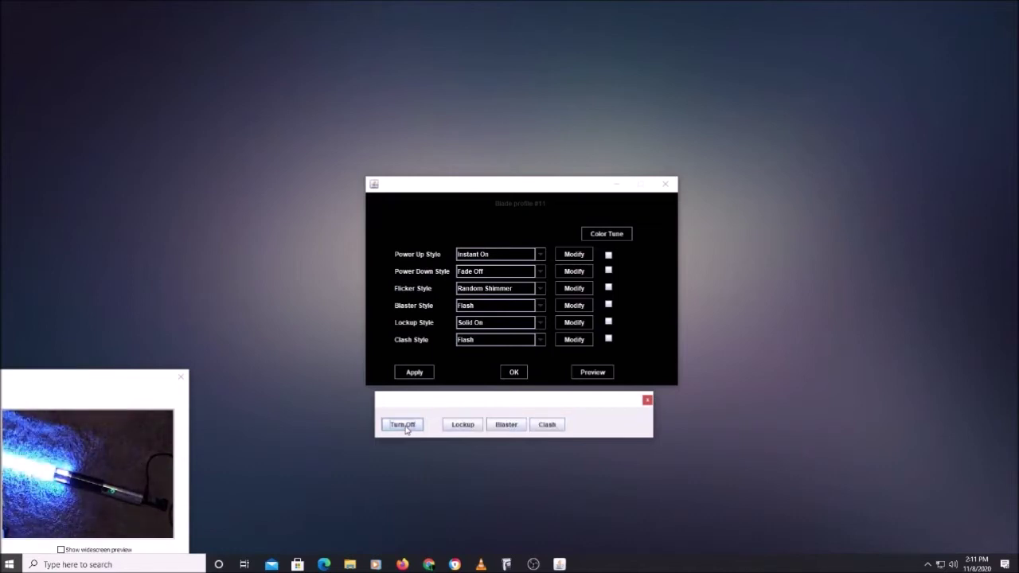
pyautogui.click(403, 425)
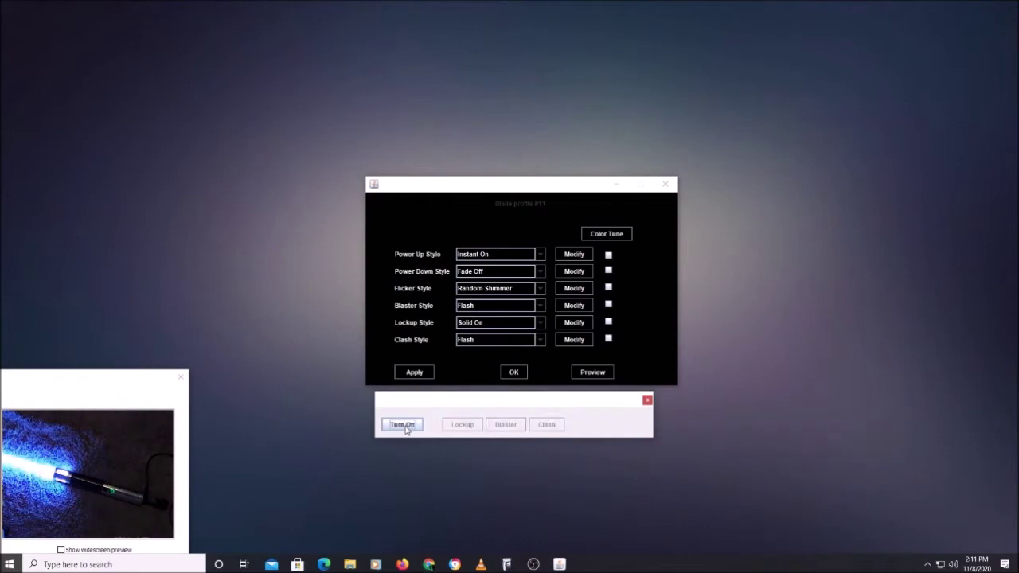
# Restore the Fade On power-up, apply it, and relight then switch off the blade
pyautogui.click(541, 256)
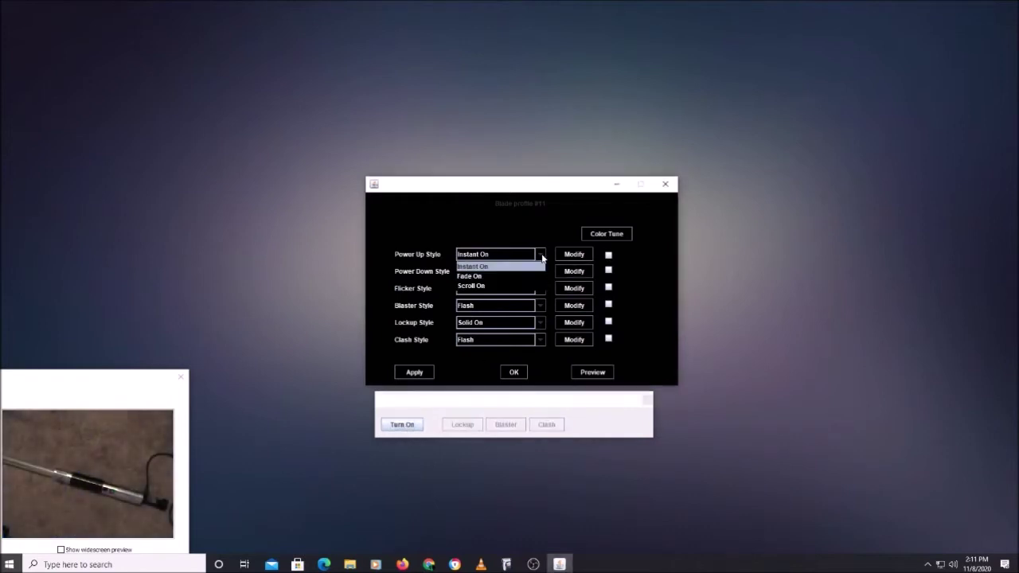
pyautogui.click(504, 276)
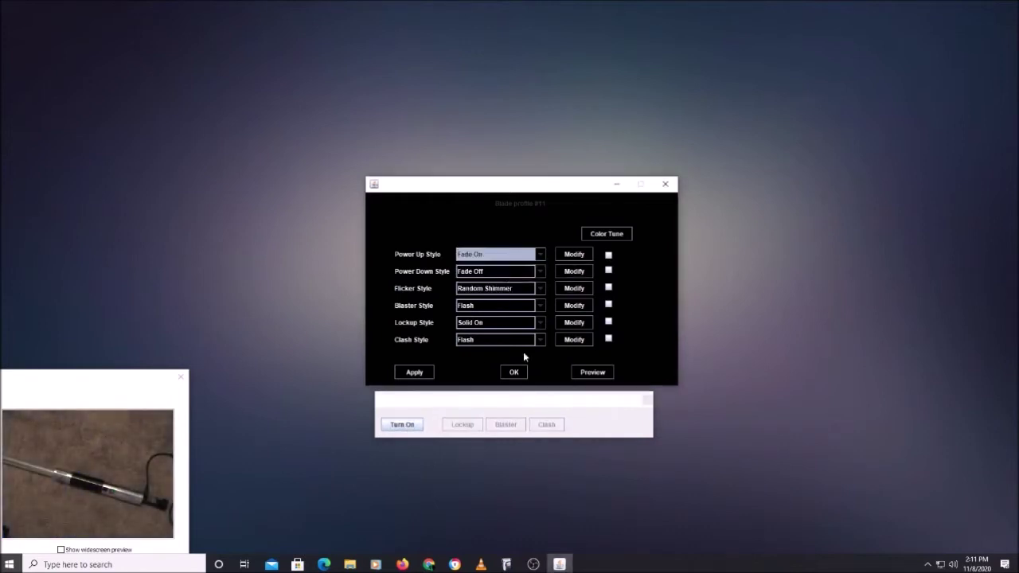
pyautogui.click(414, 374)
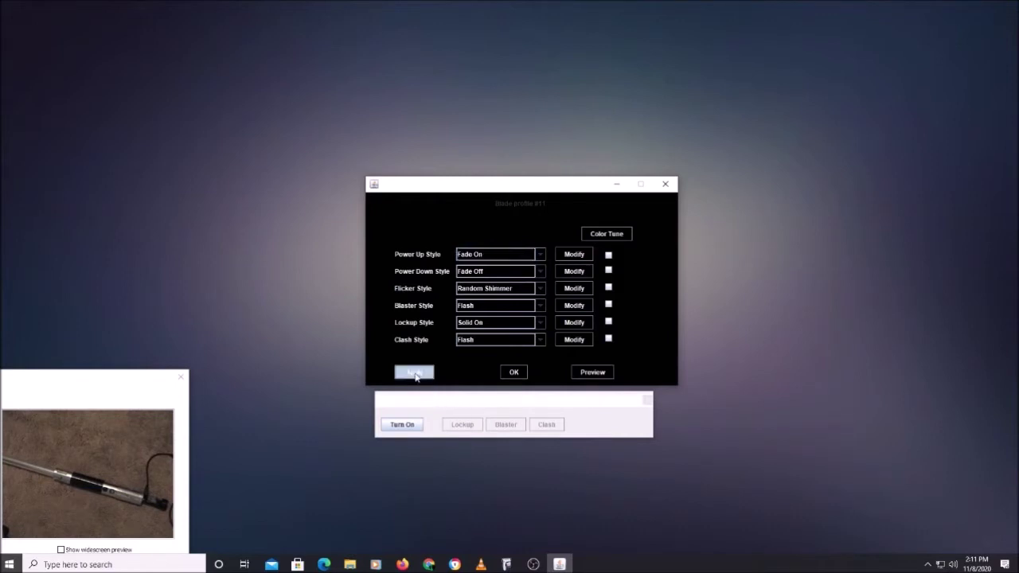
pyautogui.click(395, 426)
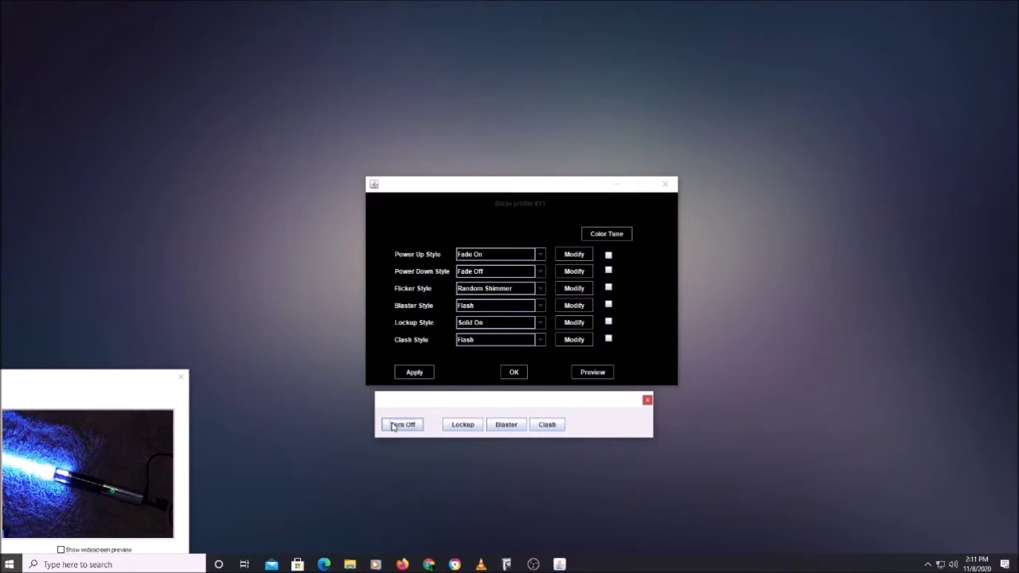
pyautogui.click(393, 426)
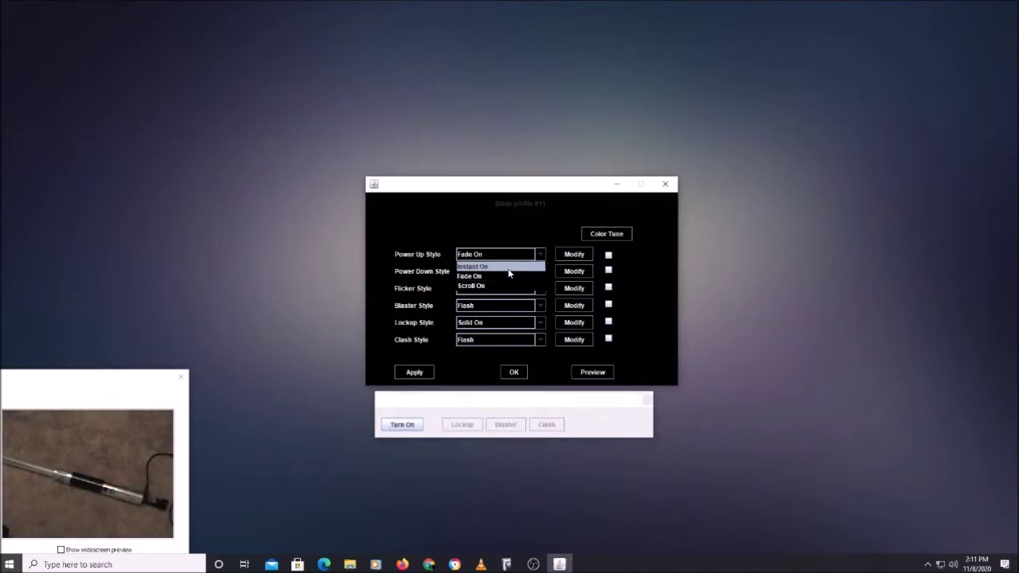
# Try Instant On power-up with Instant Off power-down, apply, and test in the preview
pyautogui.click(495, 277)
pyautogui.click(497, 254)
pyautogui.click(493, 263)
pyautogui.click(495, 271)
pyautogui.click(495, 284)
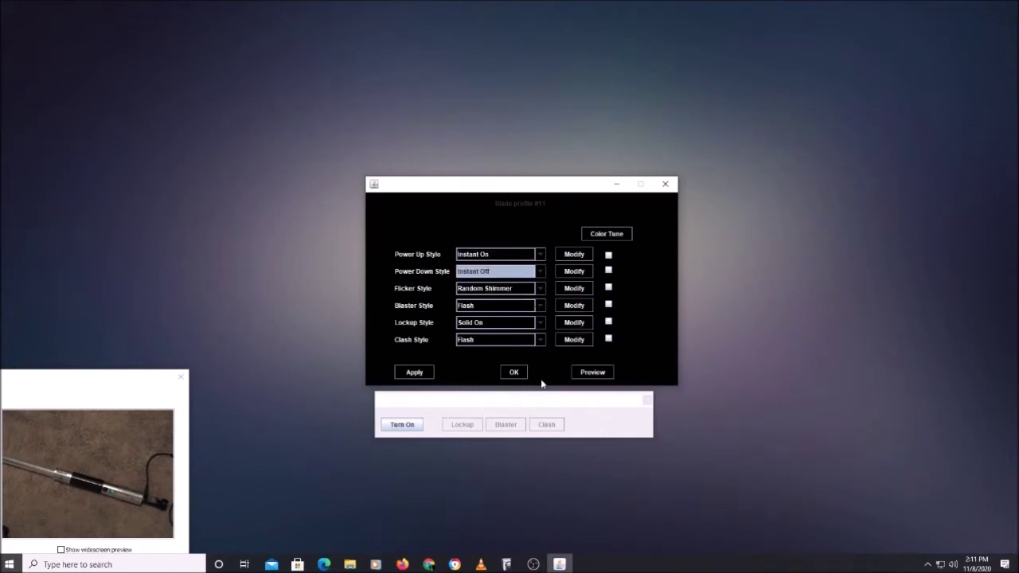
pyautogui.click(412, 371)
pyautogui.click(400, 425)
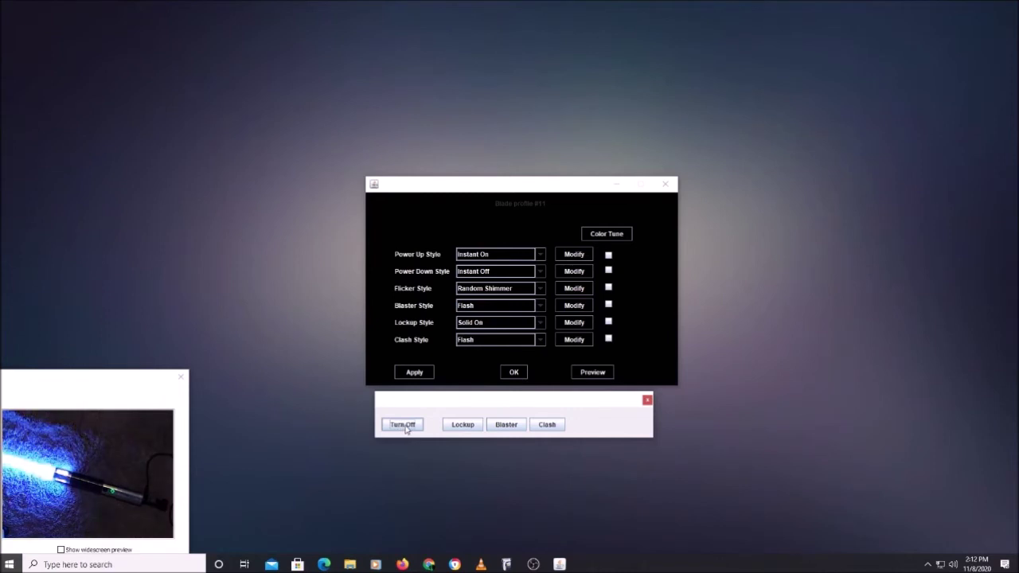
pyautogui.click(402, 425)
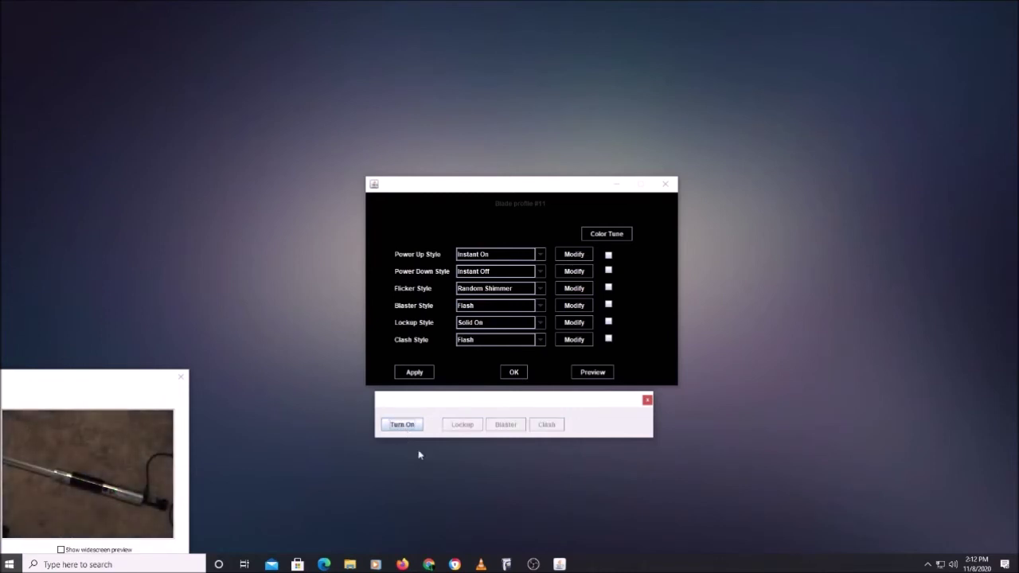
# Set power-up back to Fade On and power-down to Fade Off, and apply
pyautogui.click(540, 255)
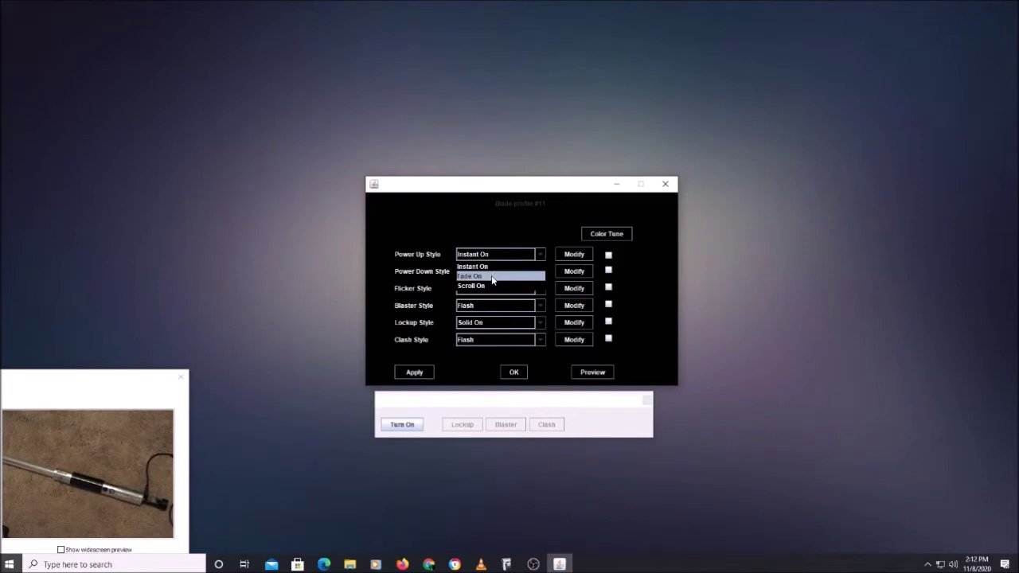
pyautogui.click(492, 276)
pyautogui.click(475, 277)
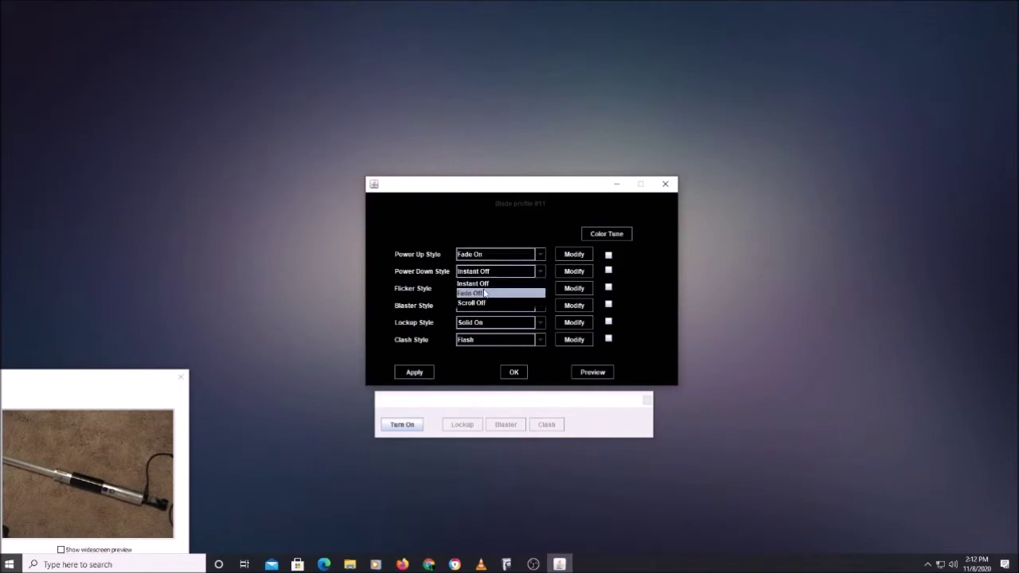
pyautogui.click(483, 291)
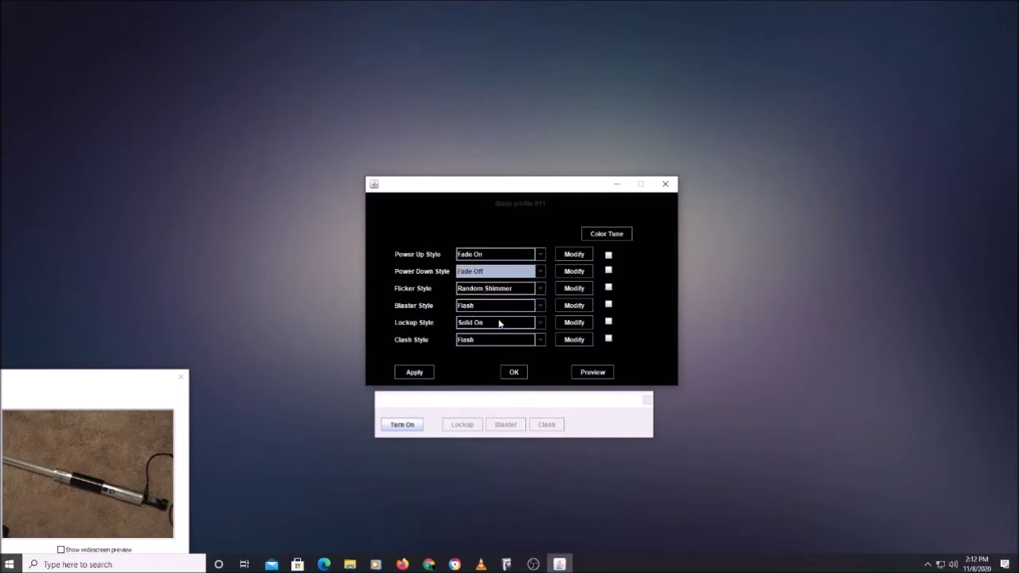
pyautogui.click(413, 372)
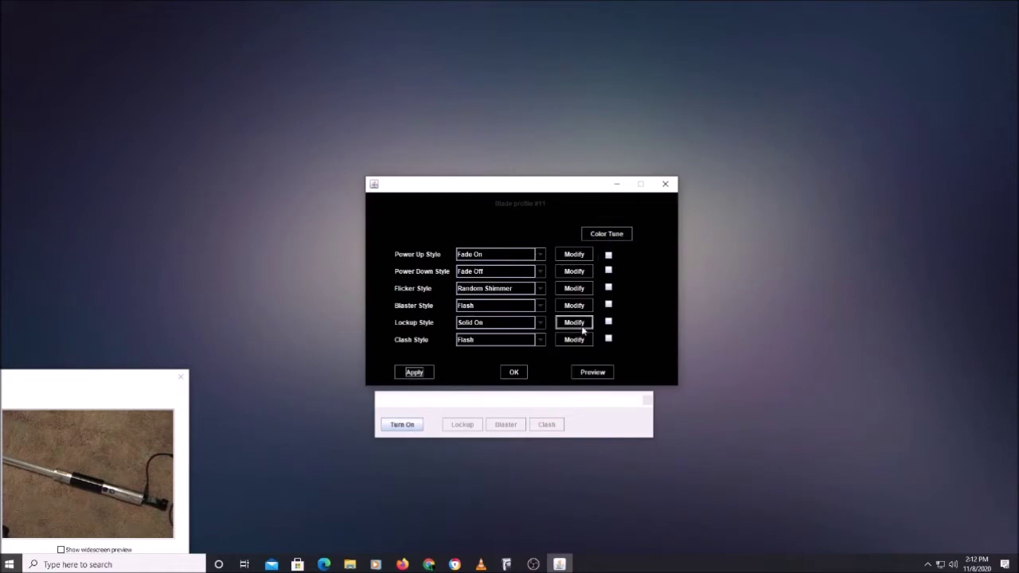
# Tick the Power Up, Power Down and Flicker Style boxes and open Color Tune
pyautogui.click(608, 255)
pyautogui.click(608, 271)
pyautogui.click(608, 287)
pyautogui.click(614, 236)
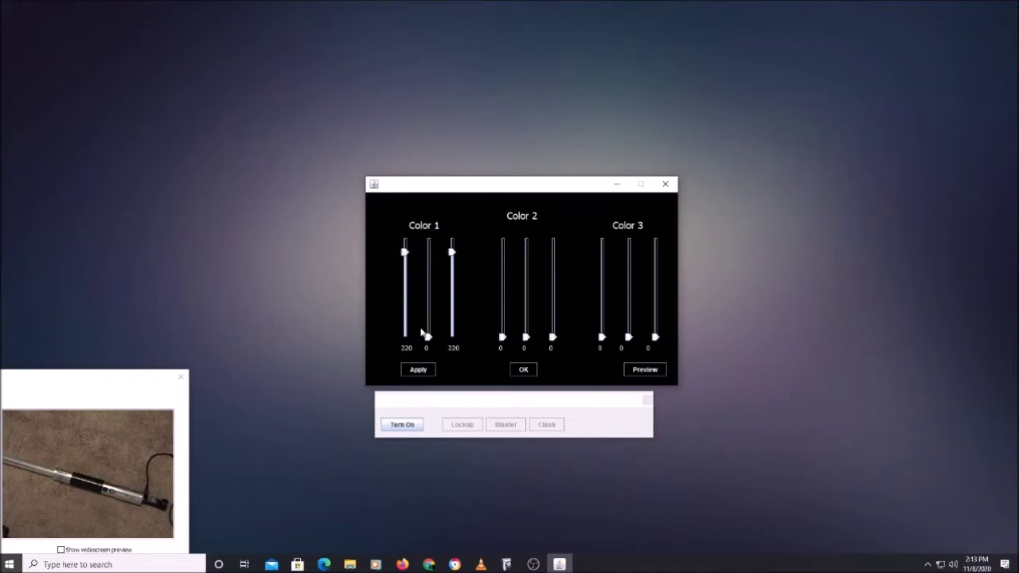
# Change Color 1 from 220, 0, 220 to red 225, 0, 0 and apply it
pyautogui.click(393, 429)
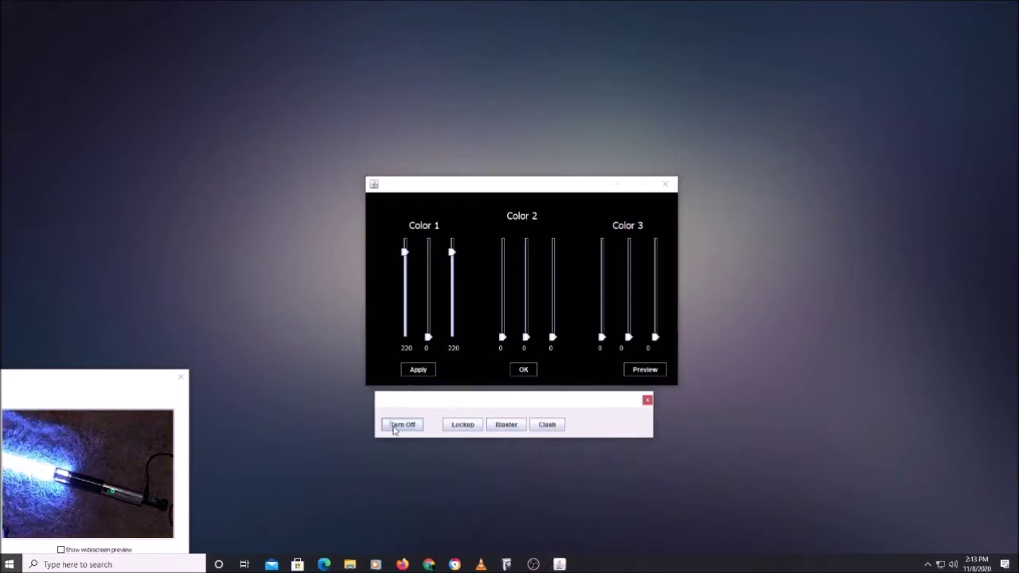
pyautogui.click(393, 428)
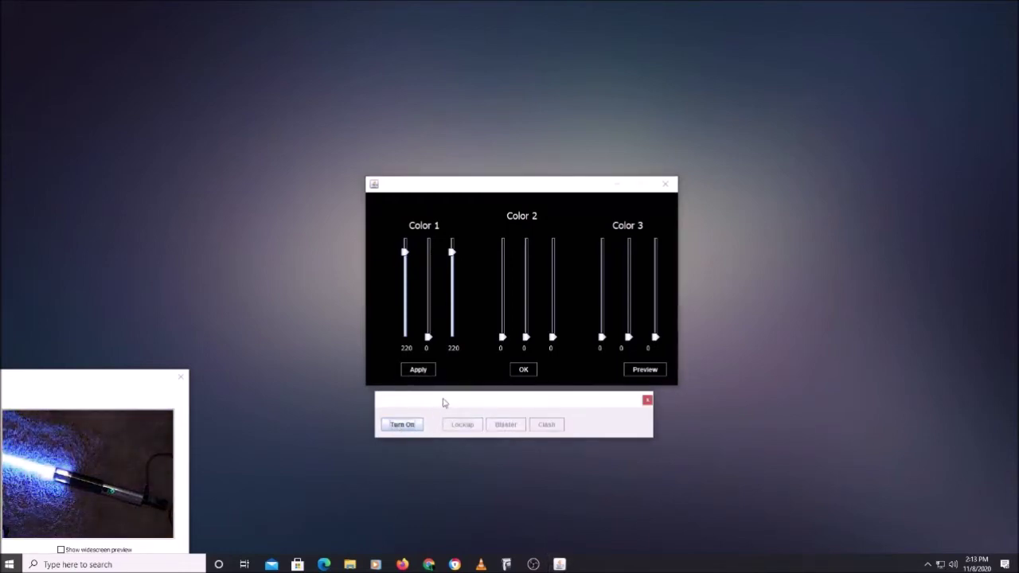
pyautogui.moveTo(405, 252); pyautogui.dragTo(404, 352)
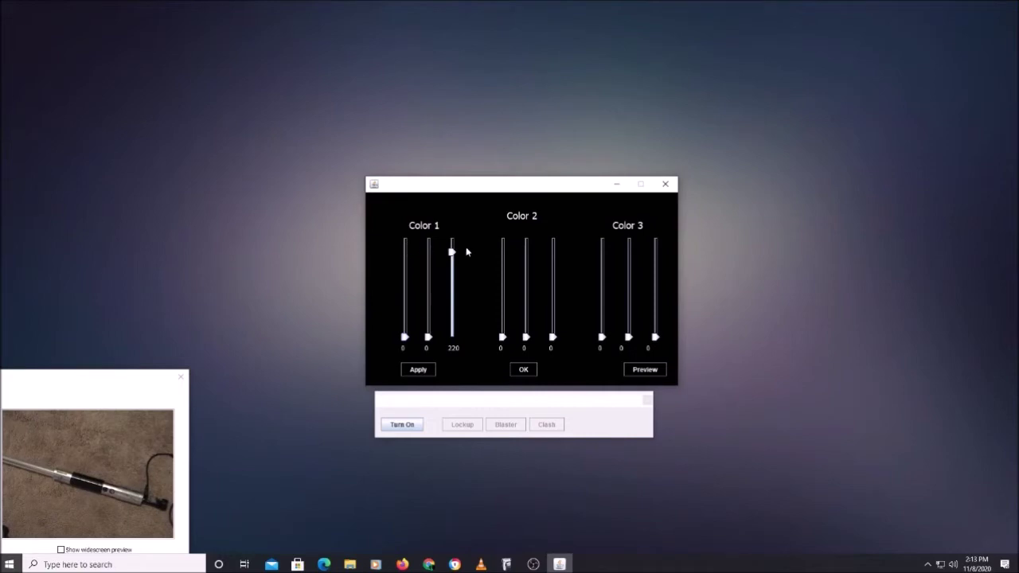
pyautogui.moveTo(450, 256); pyautogui.dragTo(401, 255)
pyautogui.click(419, 370)
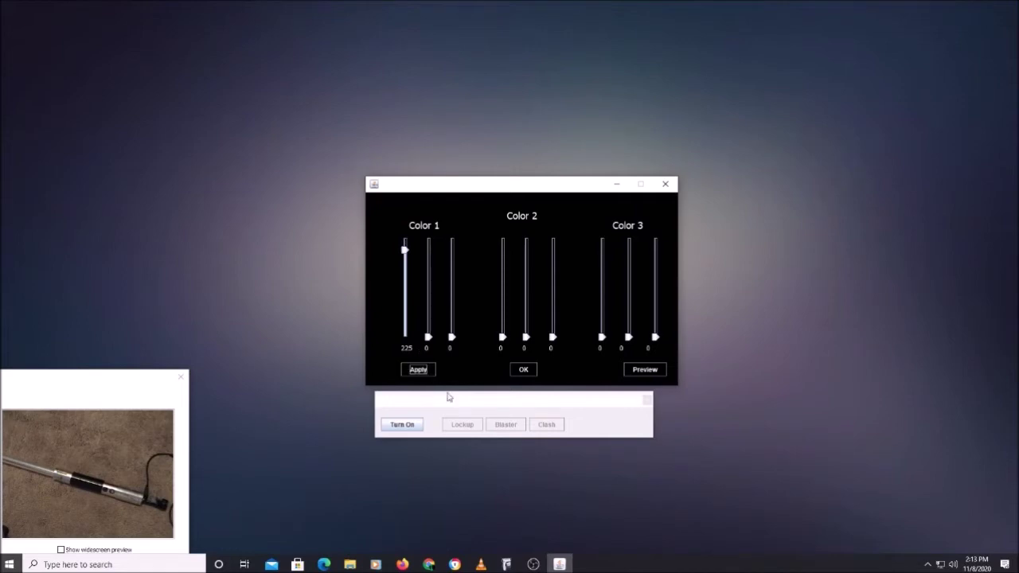
# Light the red blade in the preview and test lockup, blaster and clash, then turn it off
pyautogui.click(403, 424)
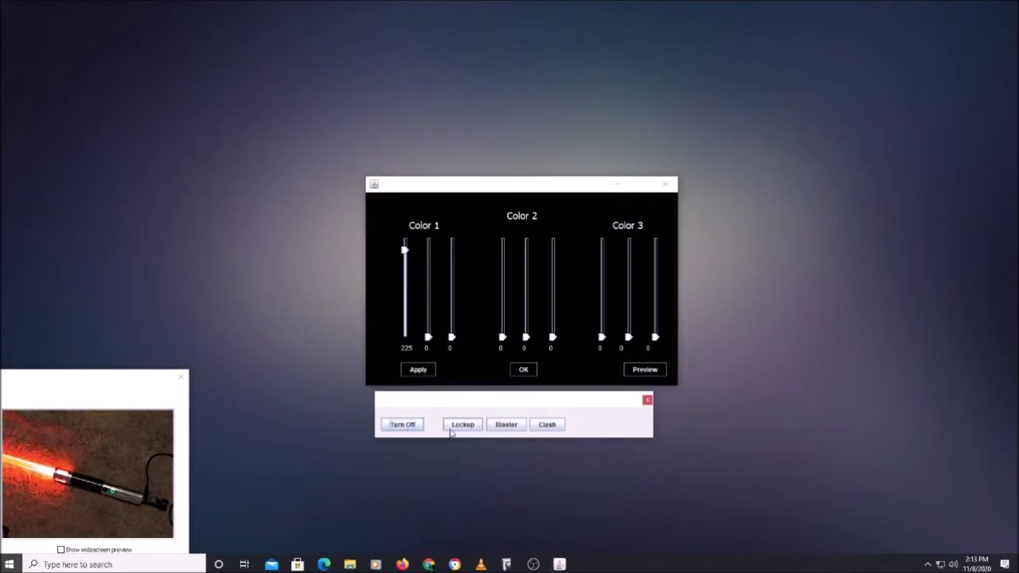
pyautogui.click(462, 426)
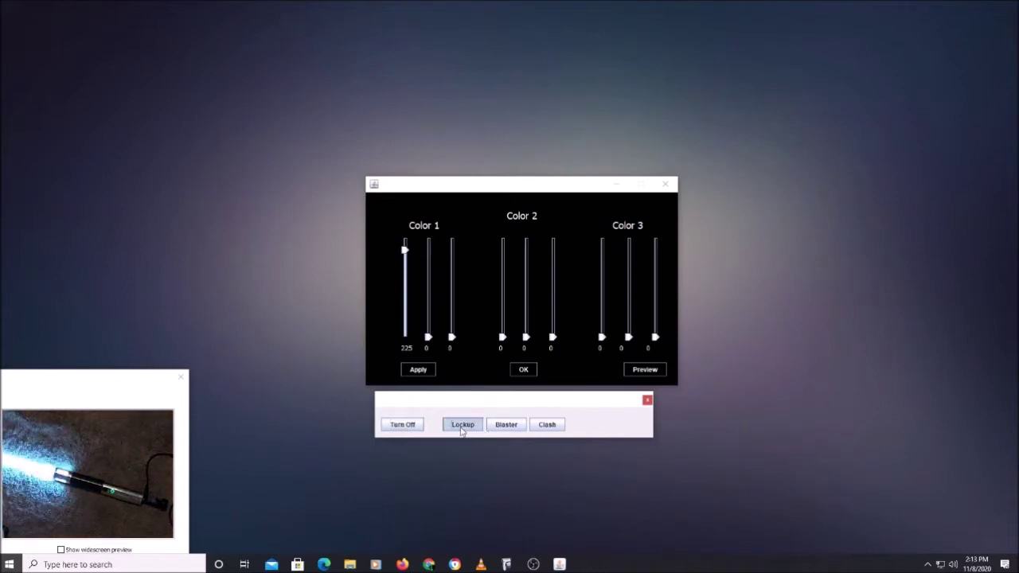
pyautogui.click(515, 427)
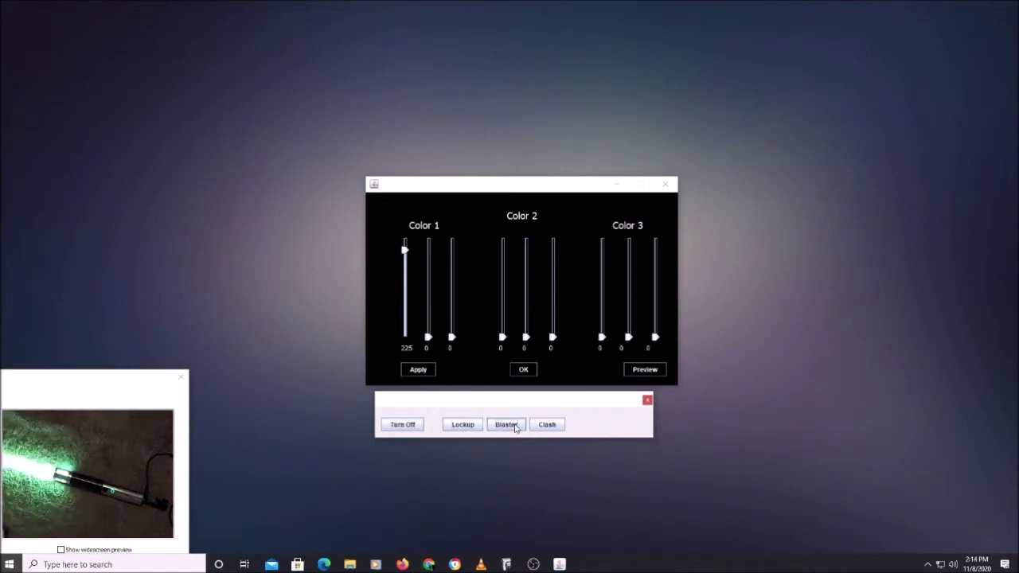
pyautogui.click(555, 427)
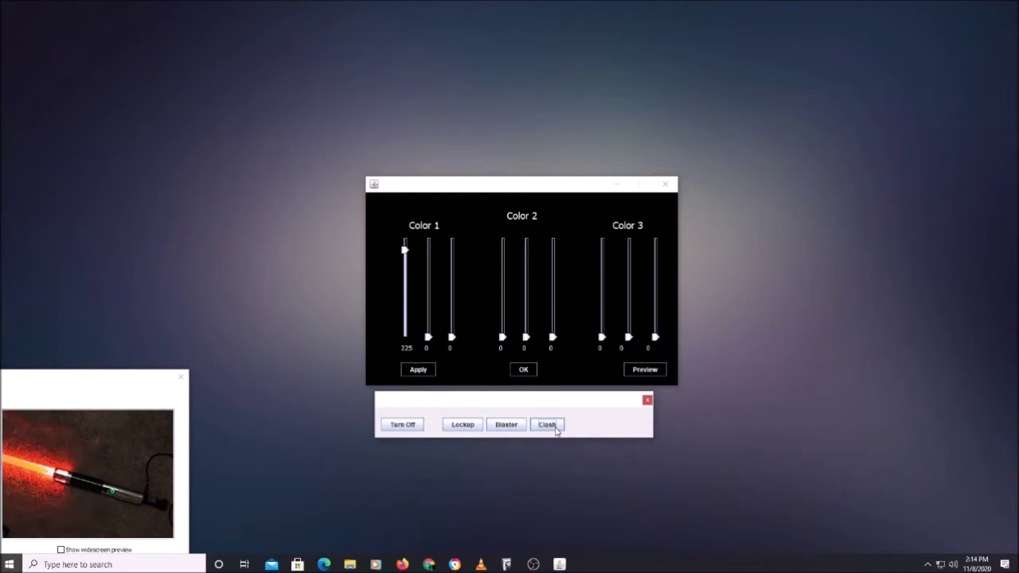
pyautogui.click(398, 426)
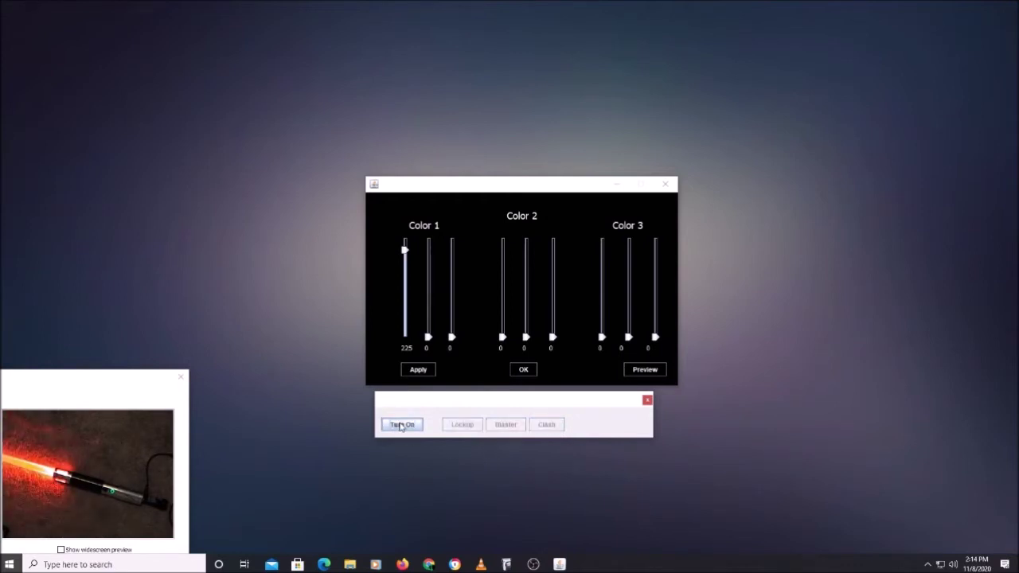
# Save the red Color 1, switch profile 11's flicker to Solid On, apply, and relight the blade
pyautogui.click(420, 372)
pyautogui.click(523, 370)
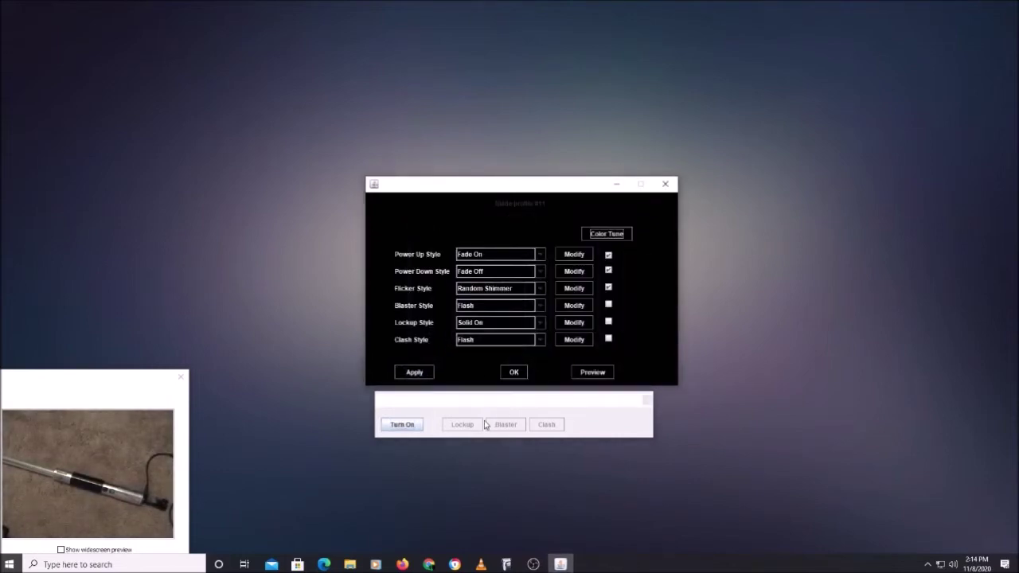
pyautogui.click(541, 289)
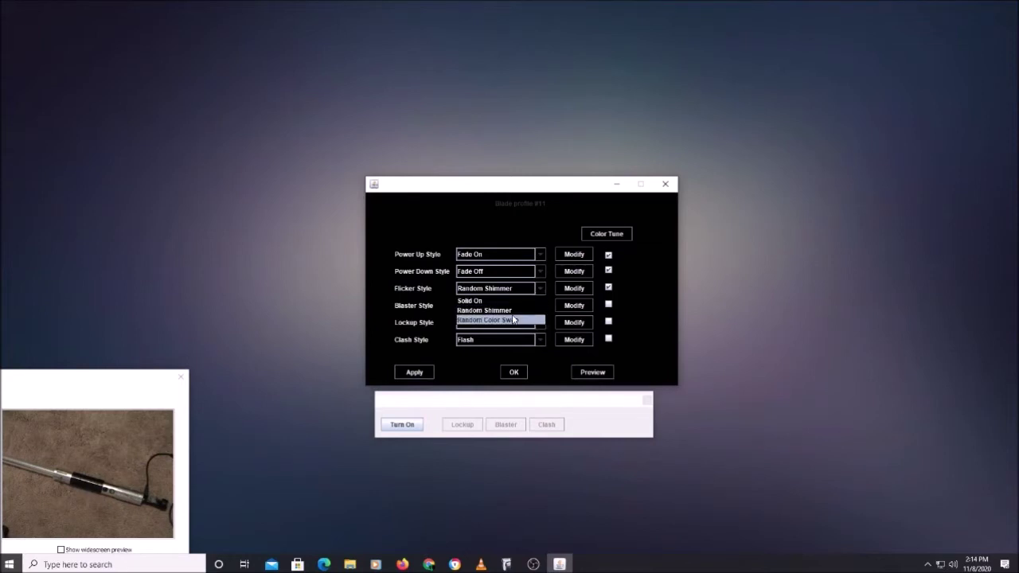
pyautogui.click(490, 301)
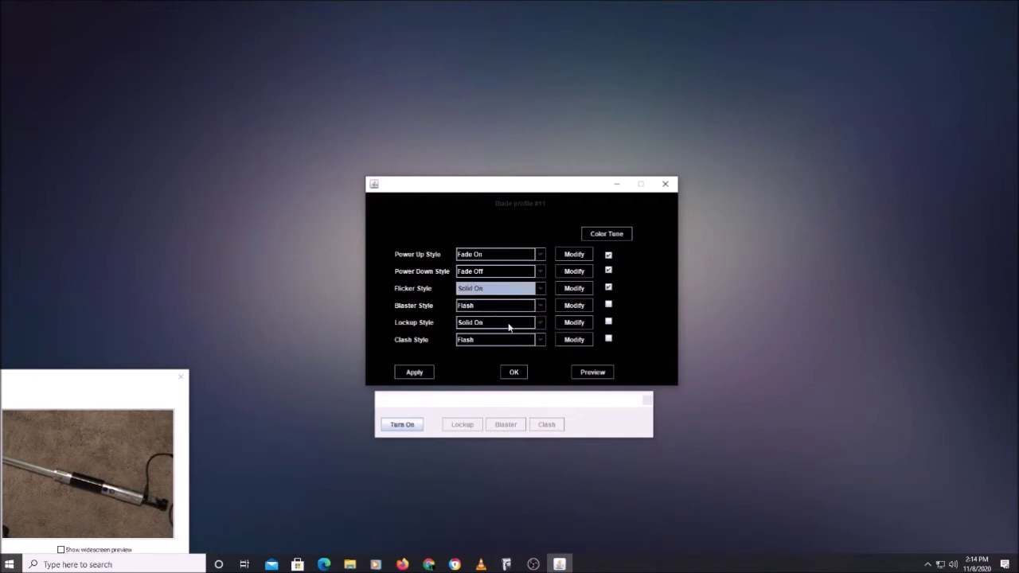
pyautogui.click(414, 372)
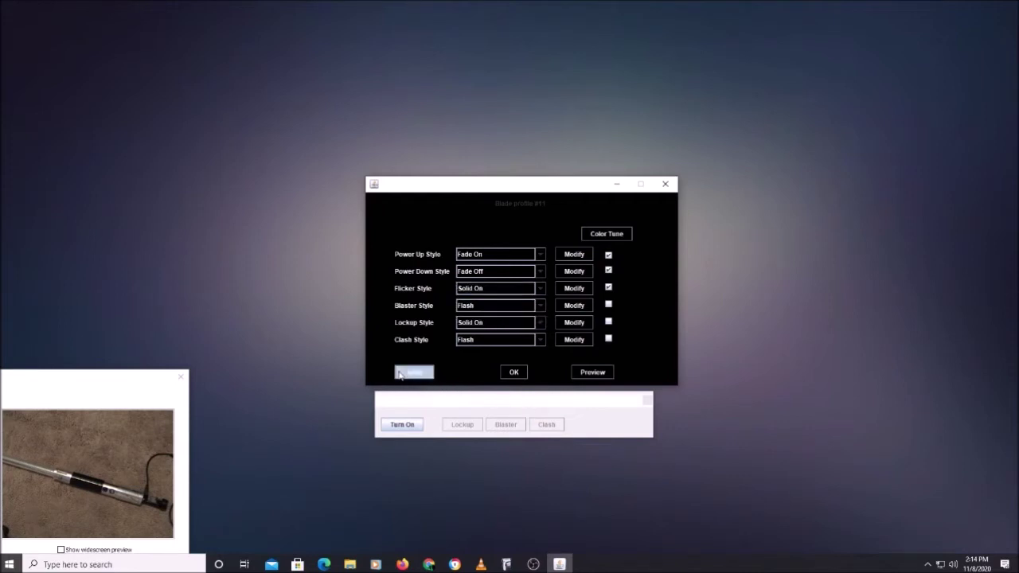
pyautogui.click(403, 425)
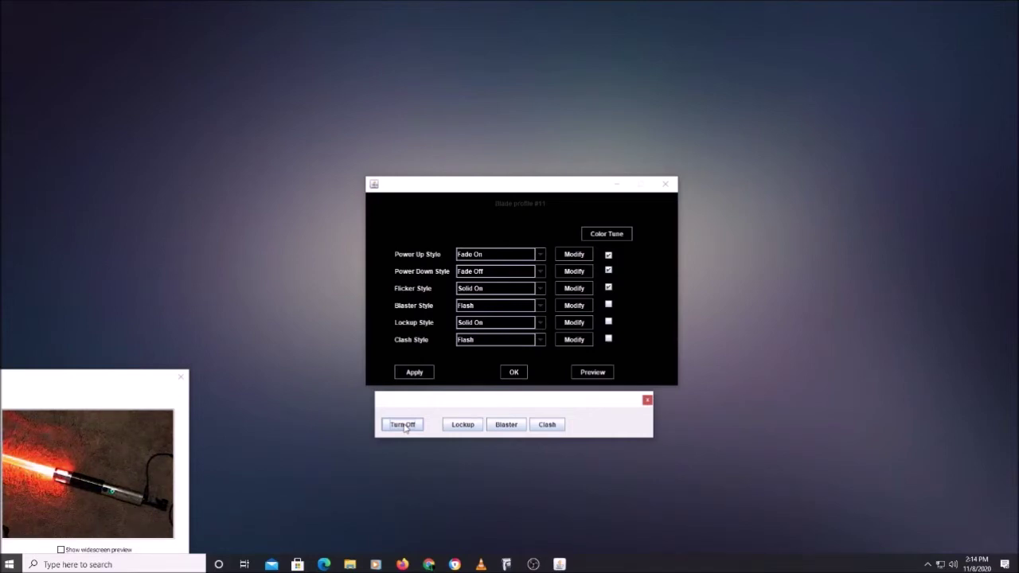
# Switch the flicker style back to Random Shimmer and preview it on the blade
pyautogui.click(403, 425)
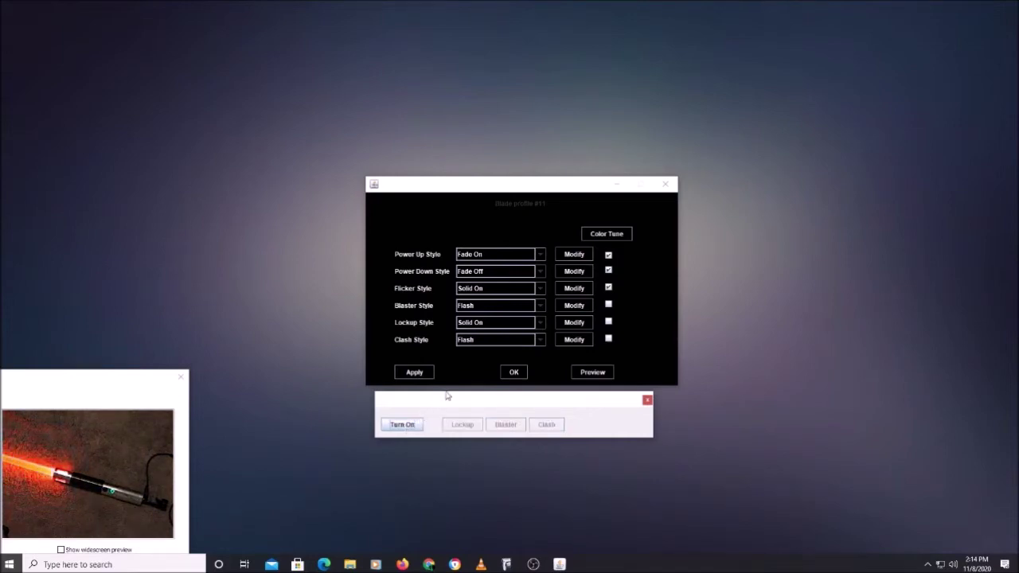
pyautogui.click(540, 292)
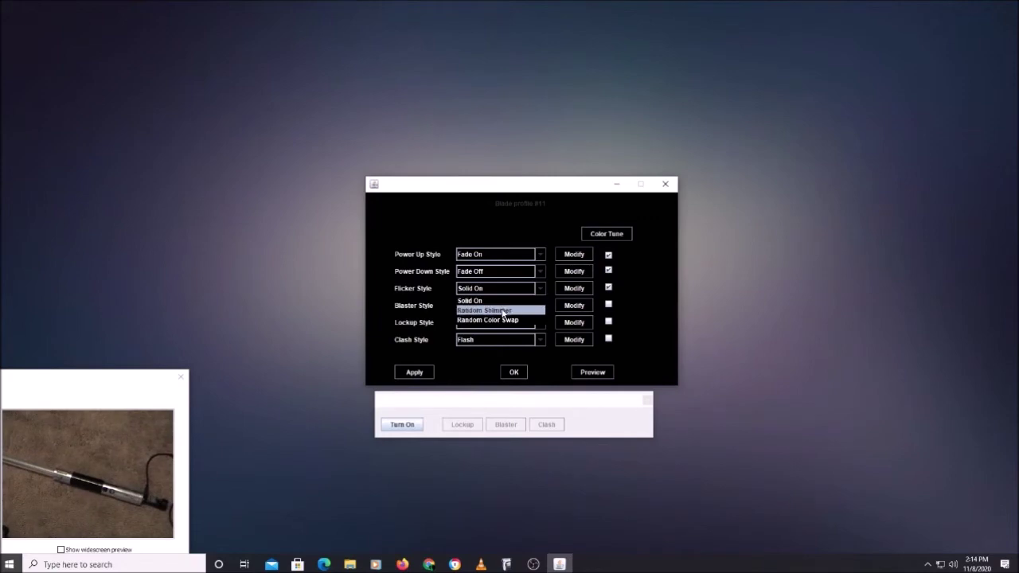
pyautogui.click(505, 310)
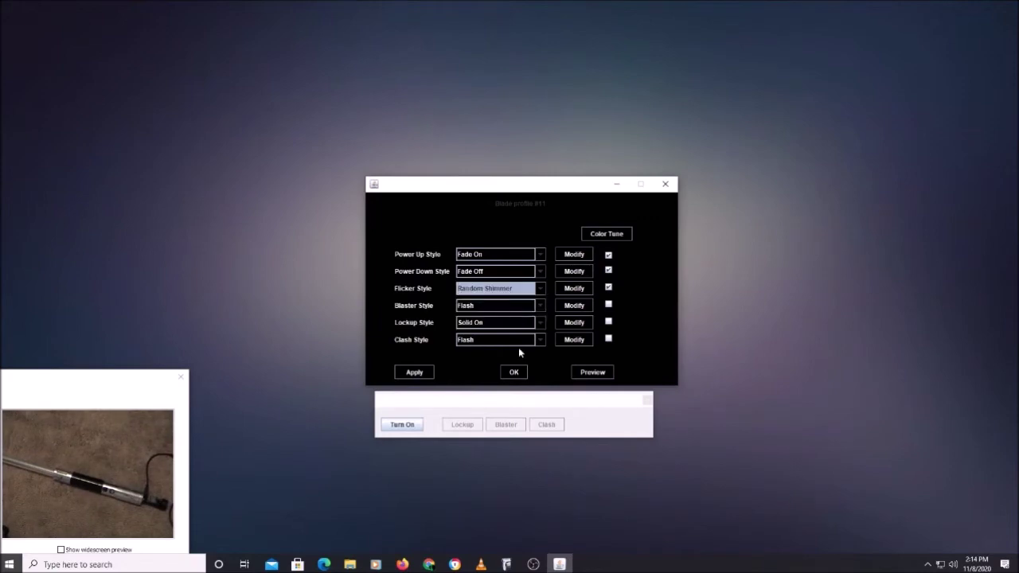
pyautogui.click(405, 426)
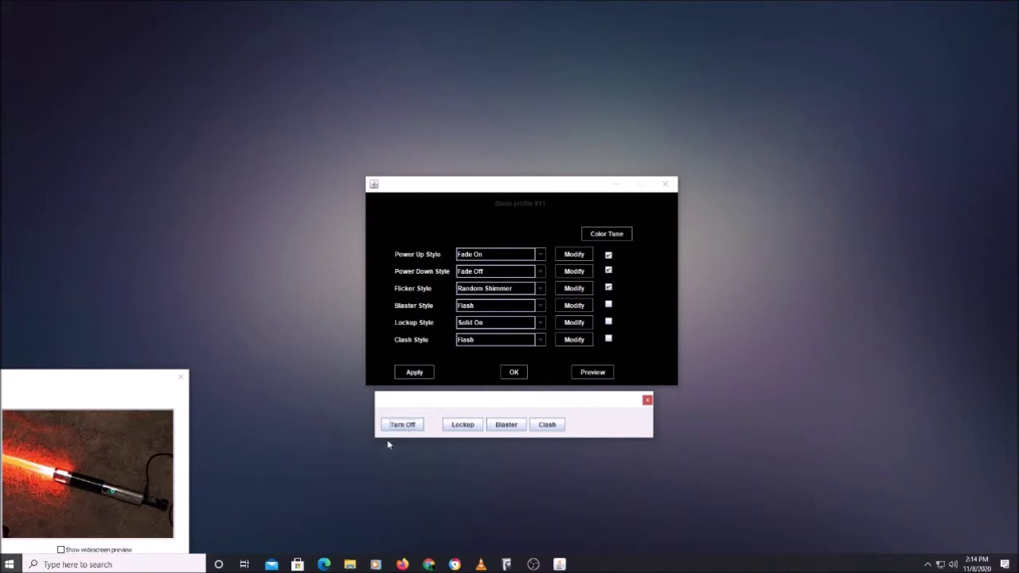
pyautogui.click(410, 426)
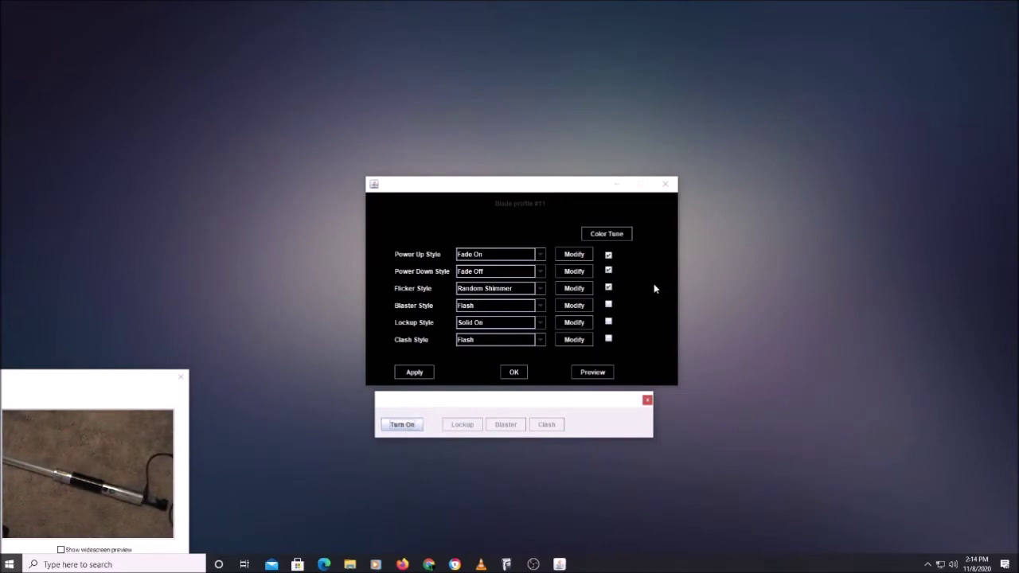
# Untick the power-up, power-down and flicker style checkboxes
pyautogui.click(608, 255)
pyautogui.click(608, 271)
pyautogui.click(608, 288)
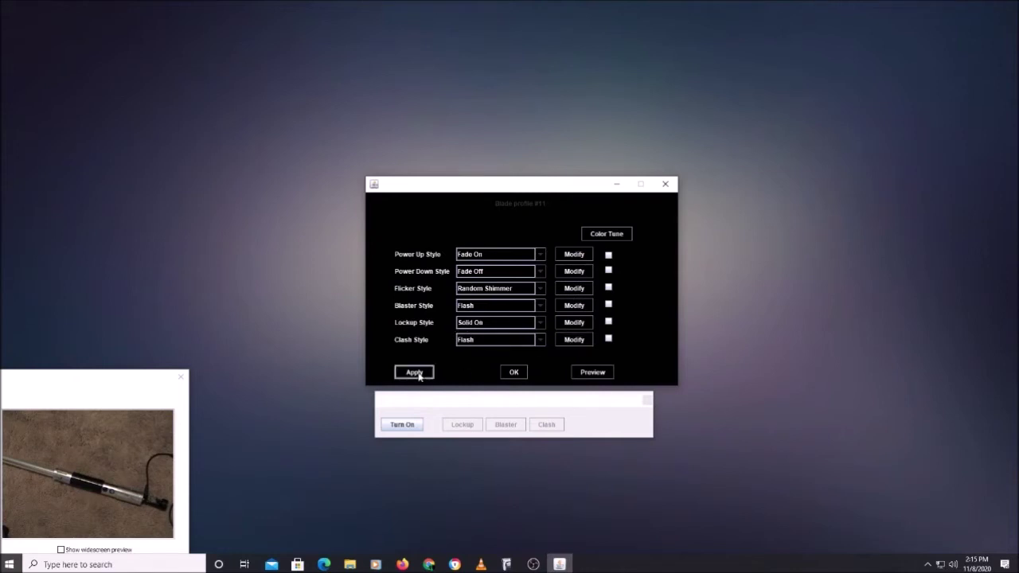
# Light the blade and trigger the Solid On lockup four times to watch the red flare
pyautogui.click(402, 424)
pyautogui.click(467, 425)
pyautogui.click(466, 426)
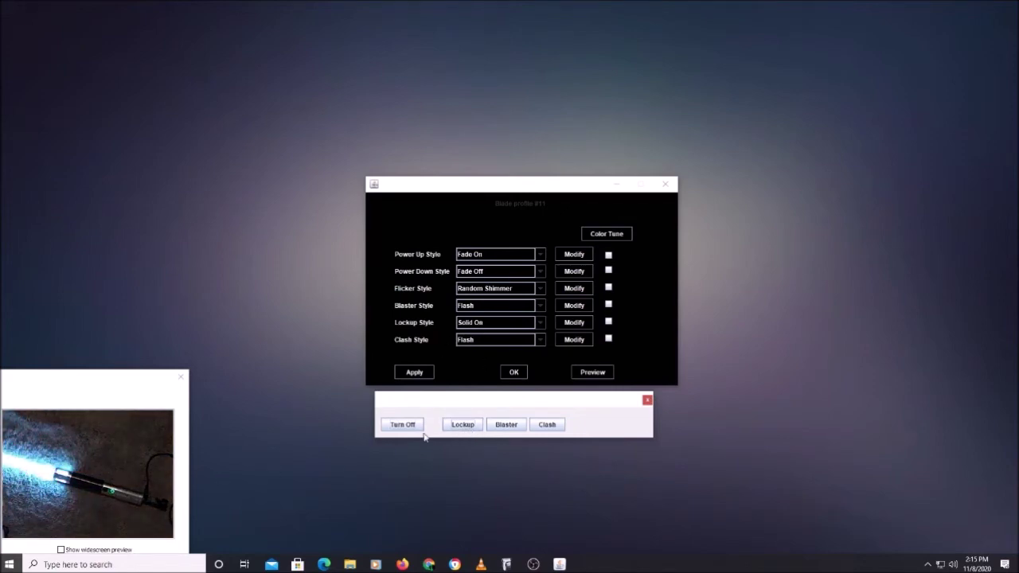
pyautogui.click(463, 426)
pyautogui.click(463, 425)
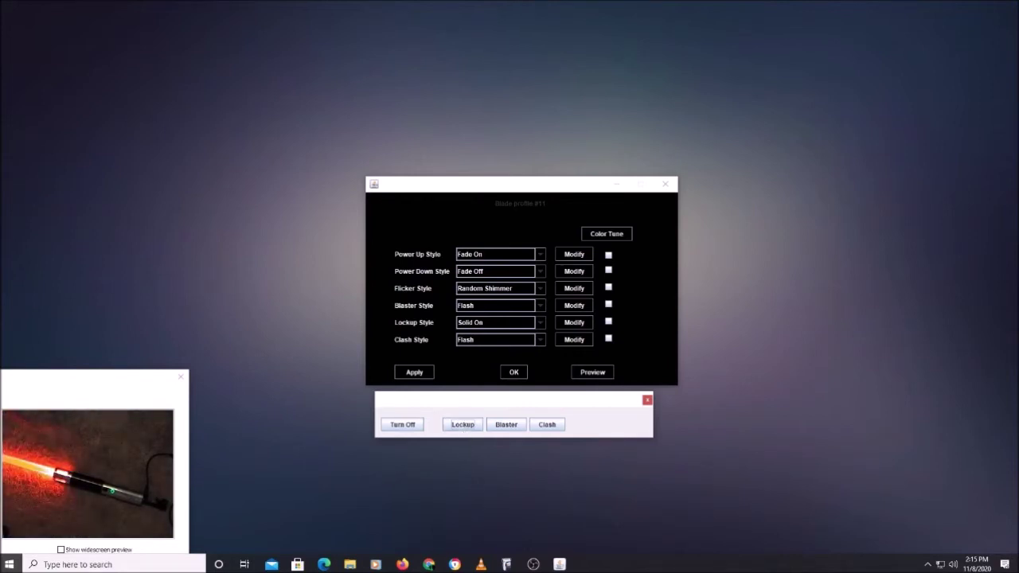
pyautogui.click(540, 322)
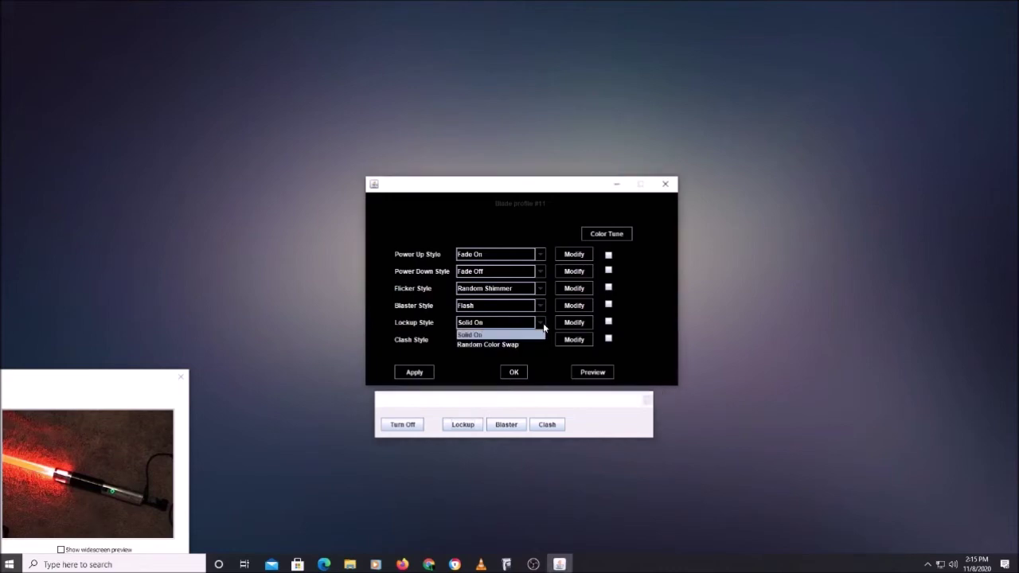
# Set the lockup style to Random Color Swap and mark it for colour tuning
pyautogui.click(498, 345)
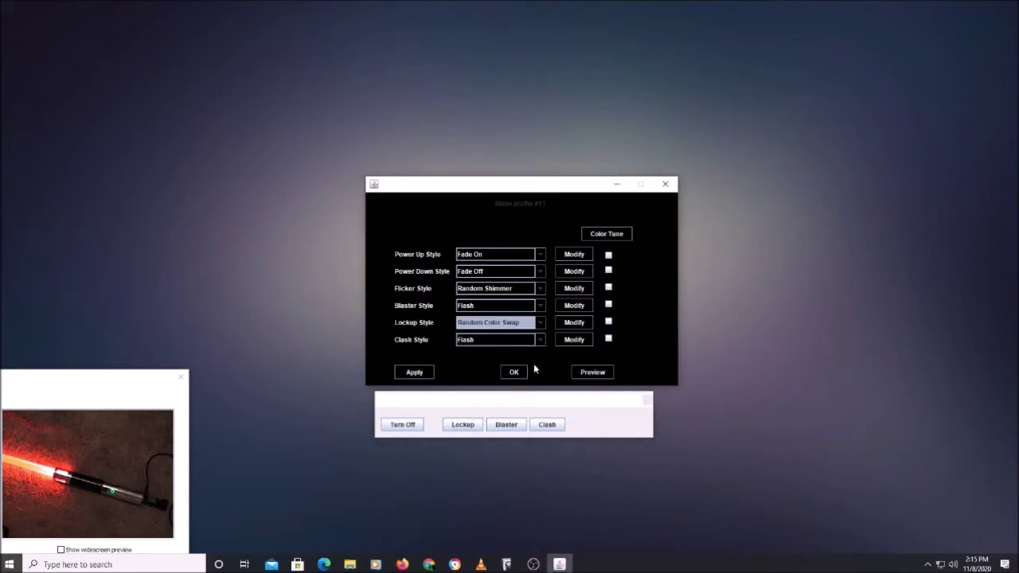
pyautogui.click(608, 323)
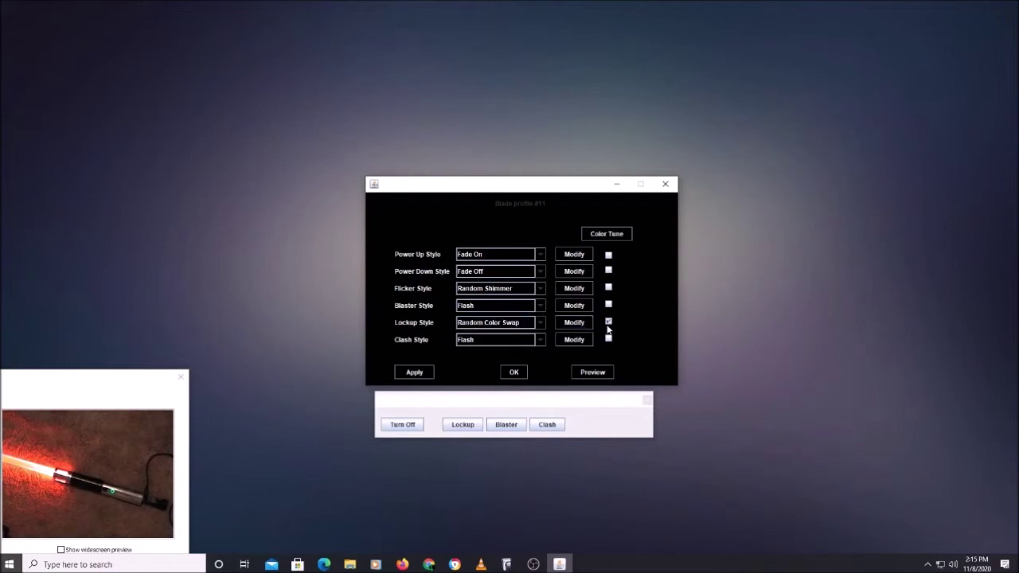
pyautogui.click(609, 235)
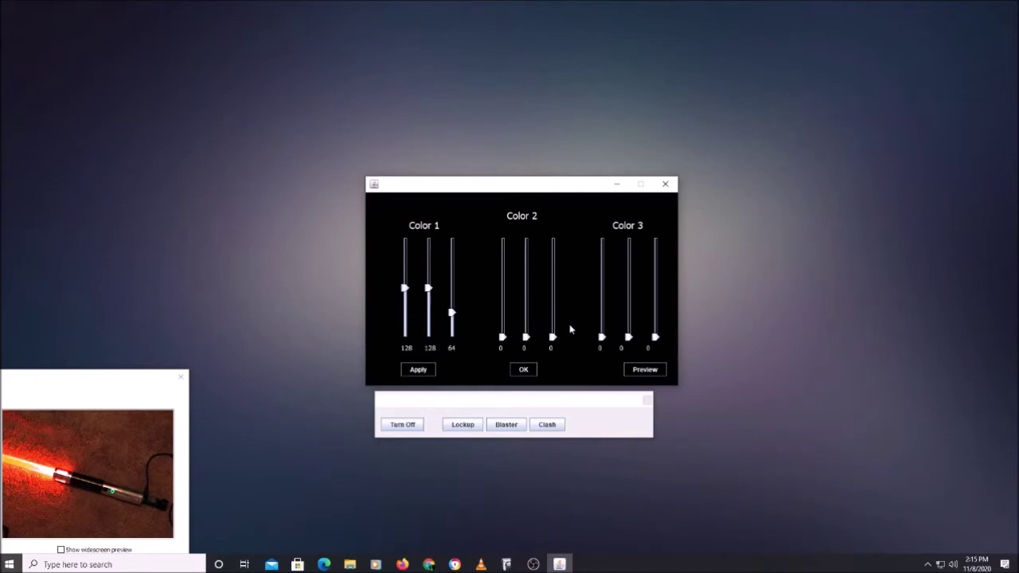
pyautogui.click(529, 371)
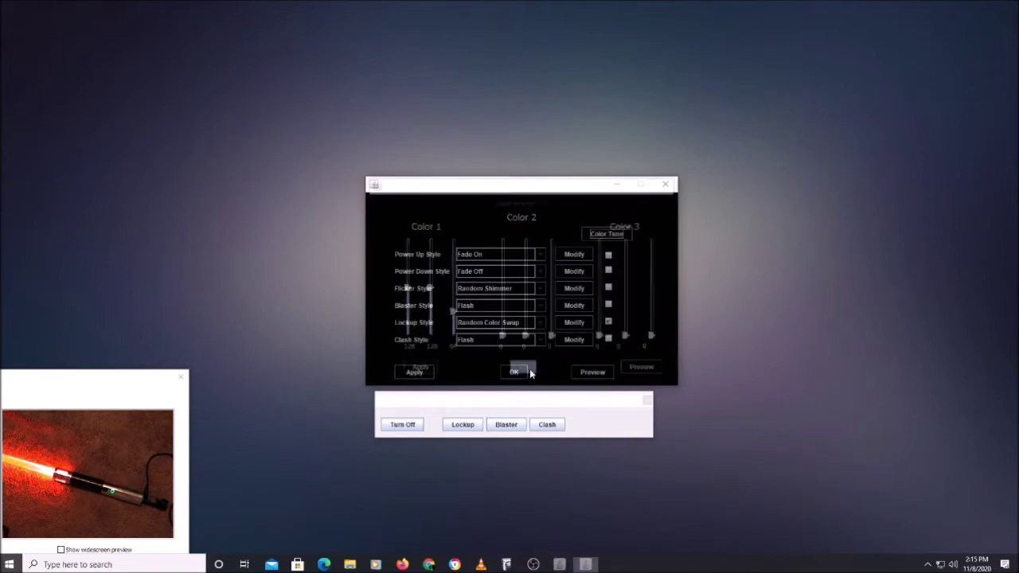
# Apply profile 11's styles, preview the lockup twice on the lit saber, then switch it off
pyautogui.click(414, 372)
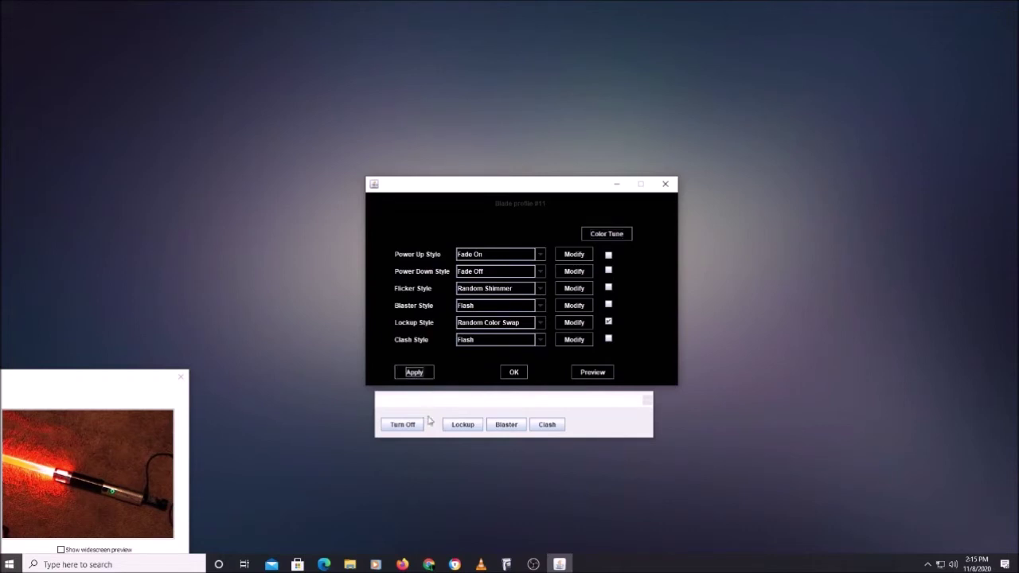
pyautogui.click(401, 425)
pyautogui.click(404, 424)
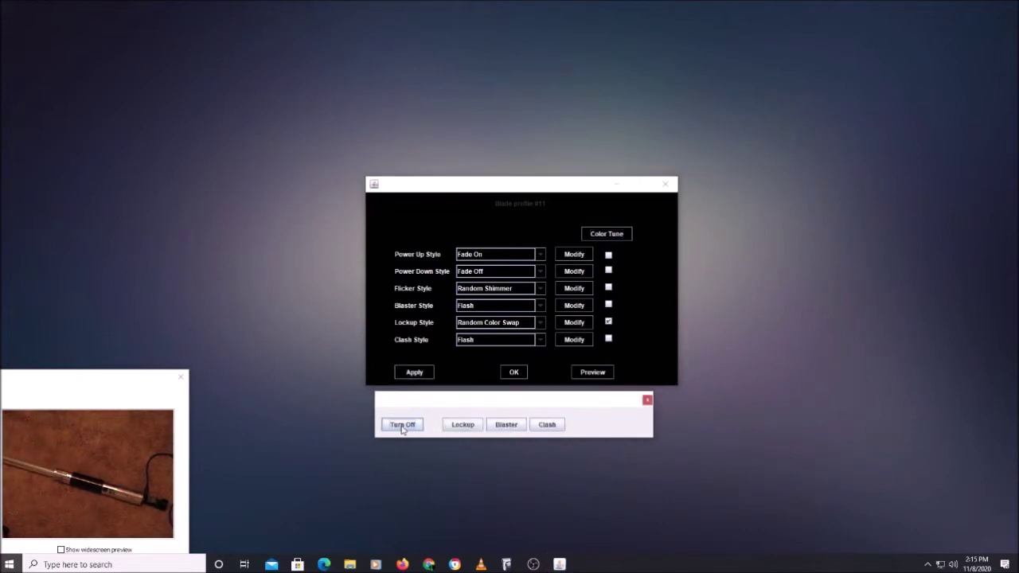
pyautogui.click(463, 426)
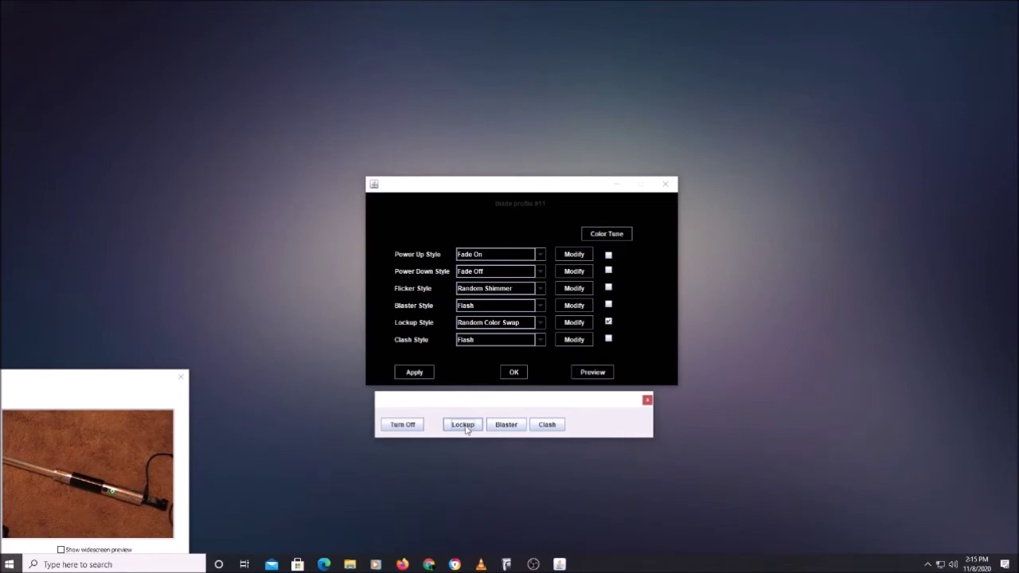
pyautogui.click(464, 426)
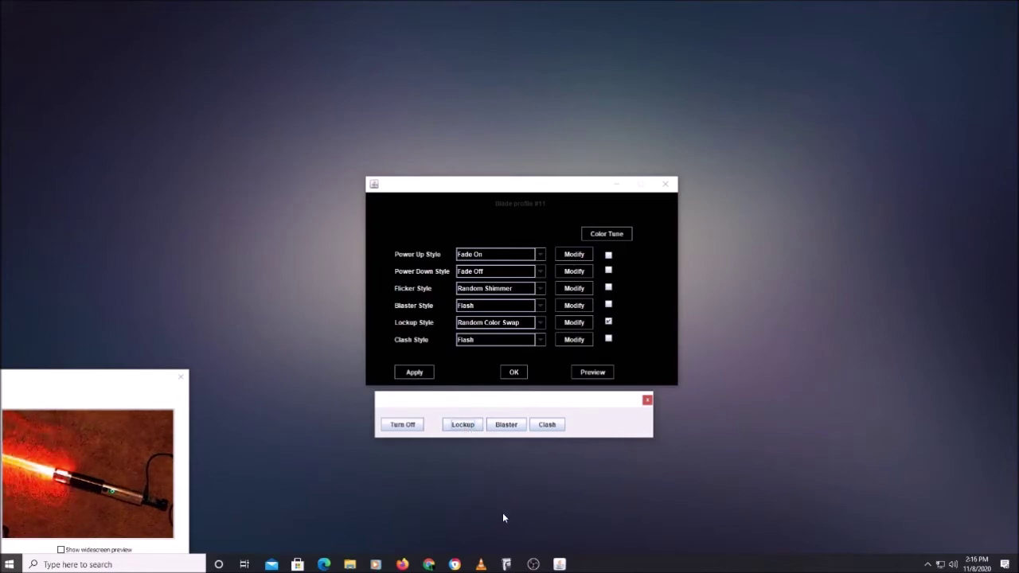
pyautogui.click(407, 424)
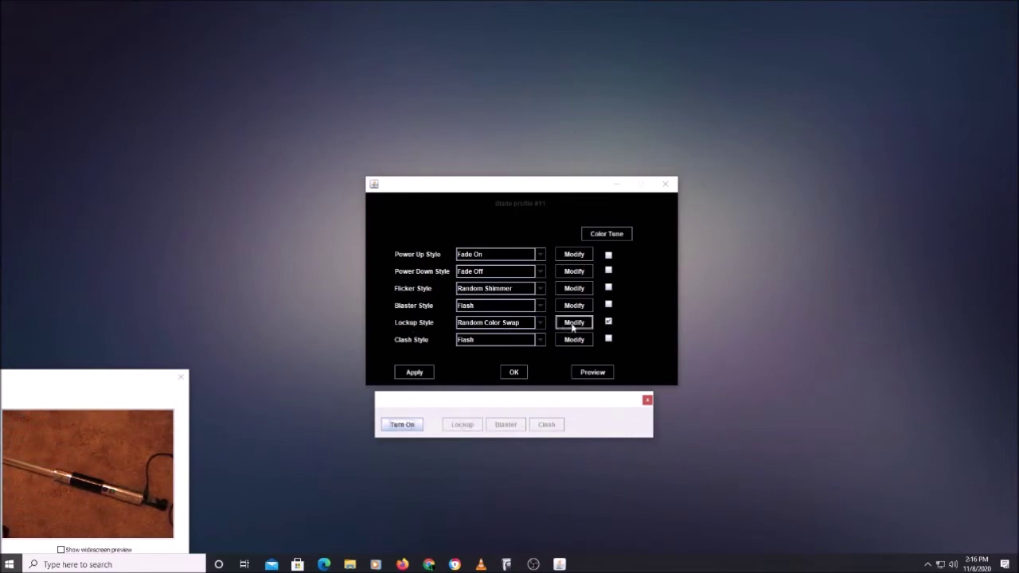
pyautogui.click(572, 326)
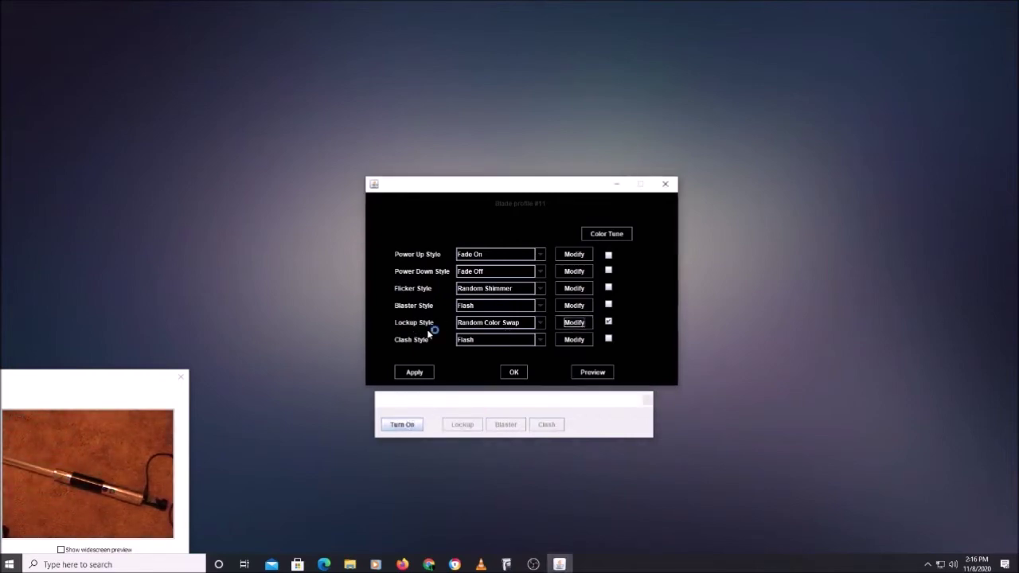
# Tune lockup Color 1 to 221, 0, 0 and Color 2 to 133, 130, 132, then apply
pyautogui.click(607, 234)
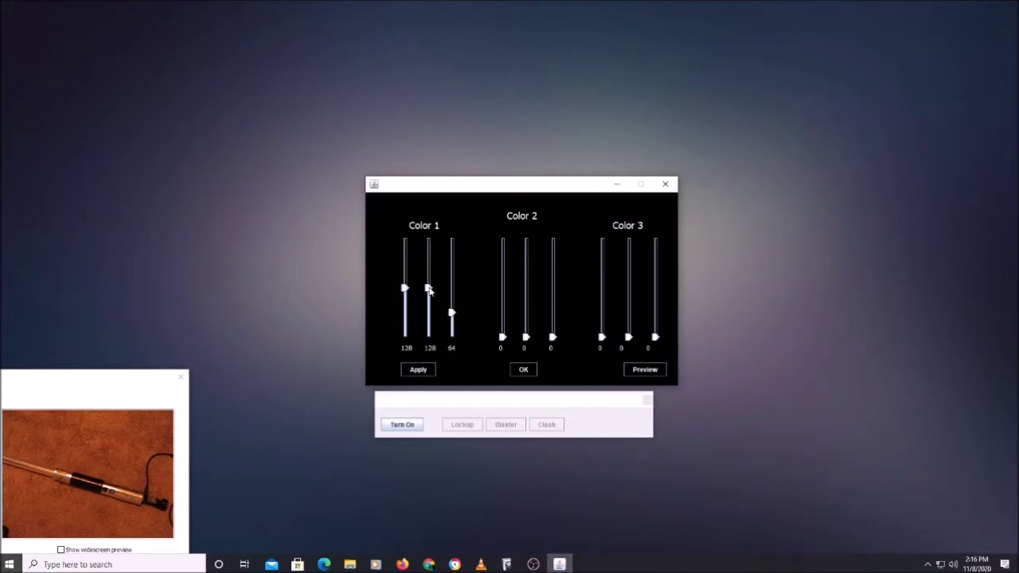
pyautogui.moveTo(429, 289); pyautogui.dragTo(452, 337)
pyautogui.moveTo(405, 291); pyautogui.dragTo(407, 259)
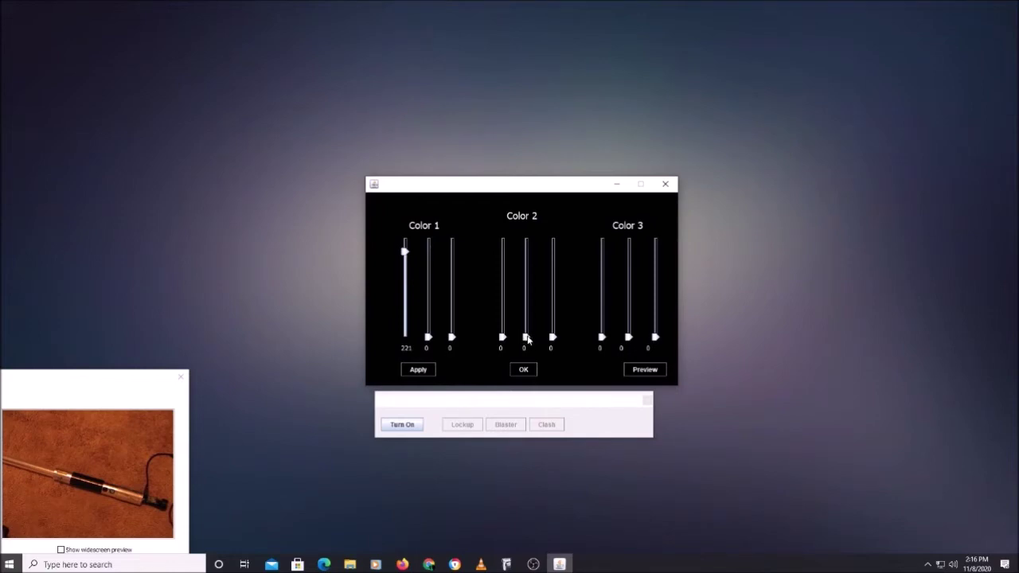
pyautogui.moveTo(502, 338); pyautogui.dragTo(500, 289)
pyautogui.moveTo(525, 337); pyautogui.dragTo(525, 286)
pyautogui.moveTo(551, 338); pyautogui.dragTo(552, 286)
pyautogui.click(417, 369)
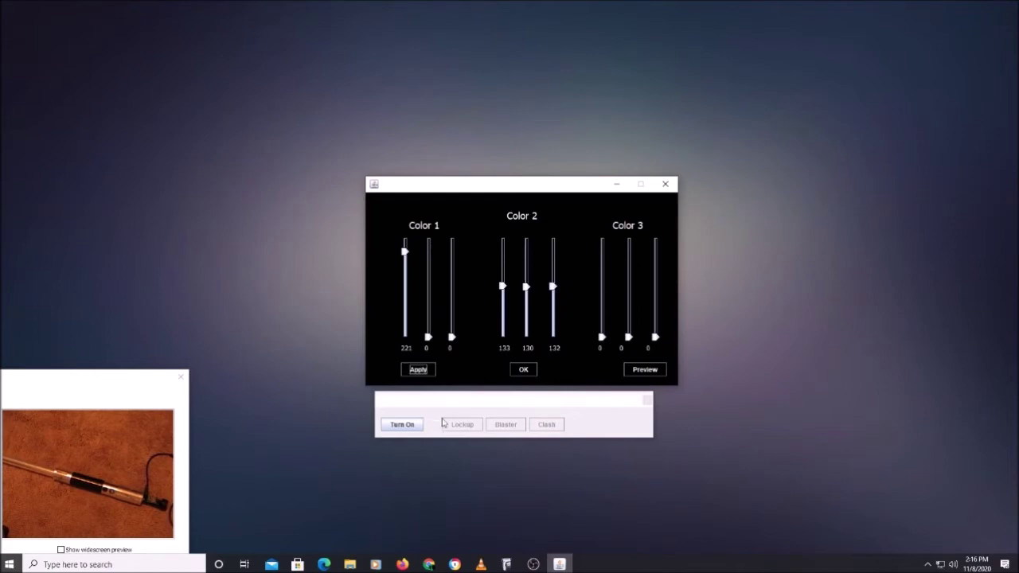
# Preview the new lockup colours on the lit saber, apply them, and switch the blade off
pyautogui.click(404, 427)
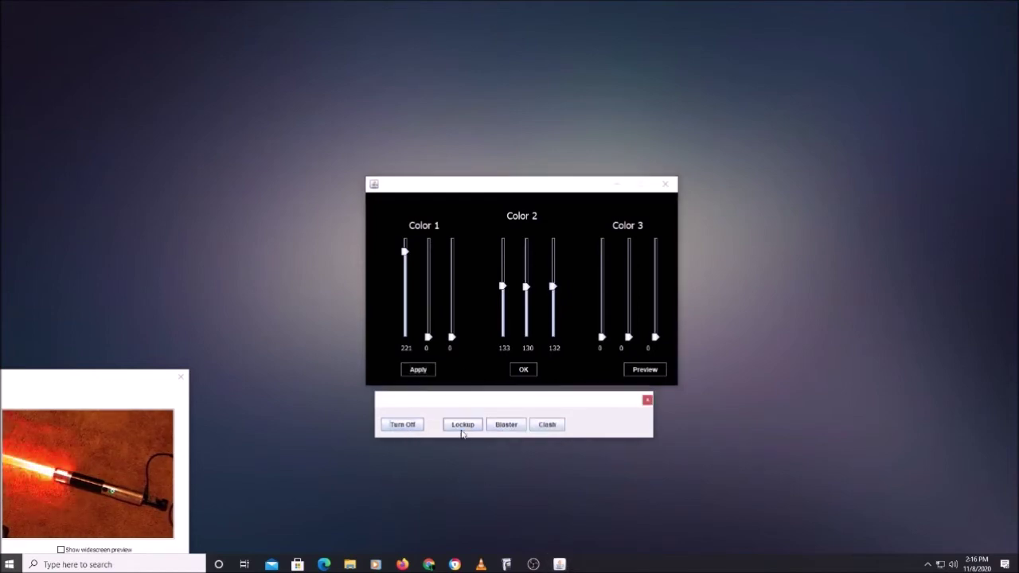
pyautogui.click(462, 426)
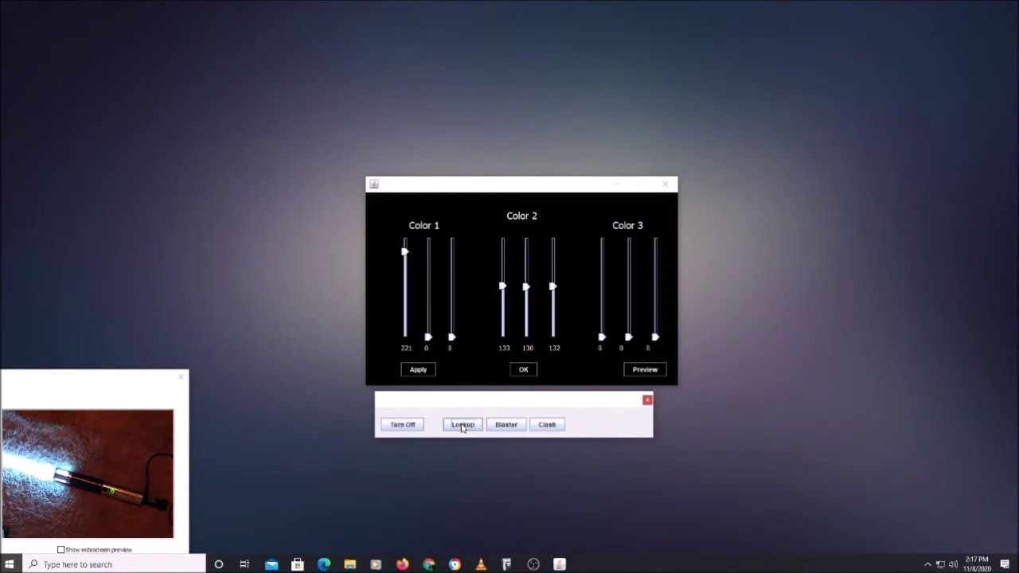
pyautogui.click(462, 428)
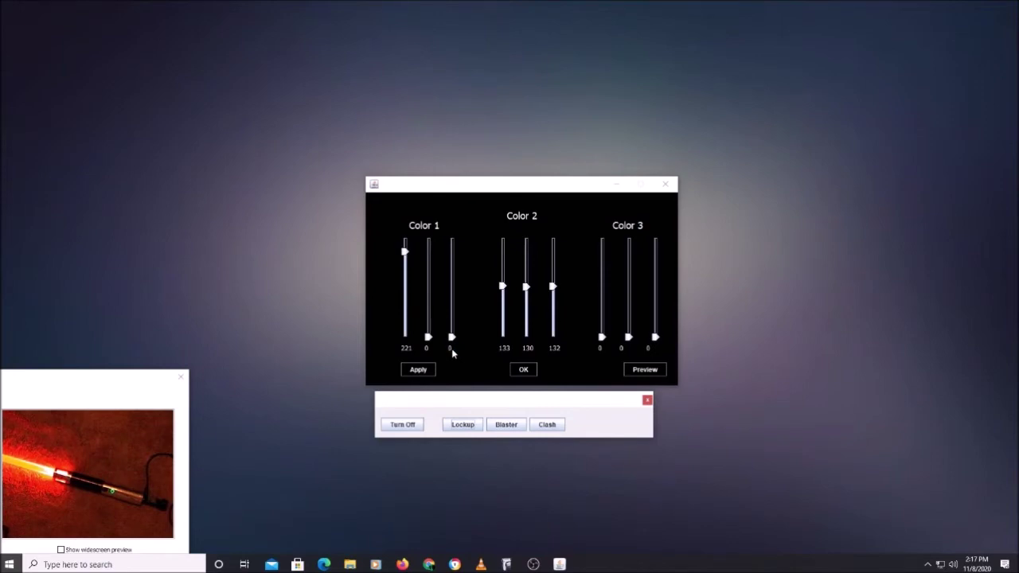
pyautogui.click(420, 370)
pyautogui.click(420, 370)
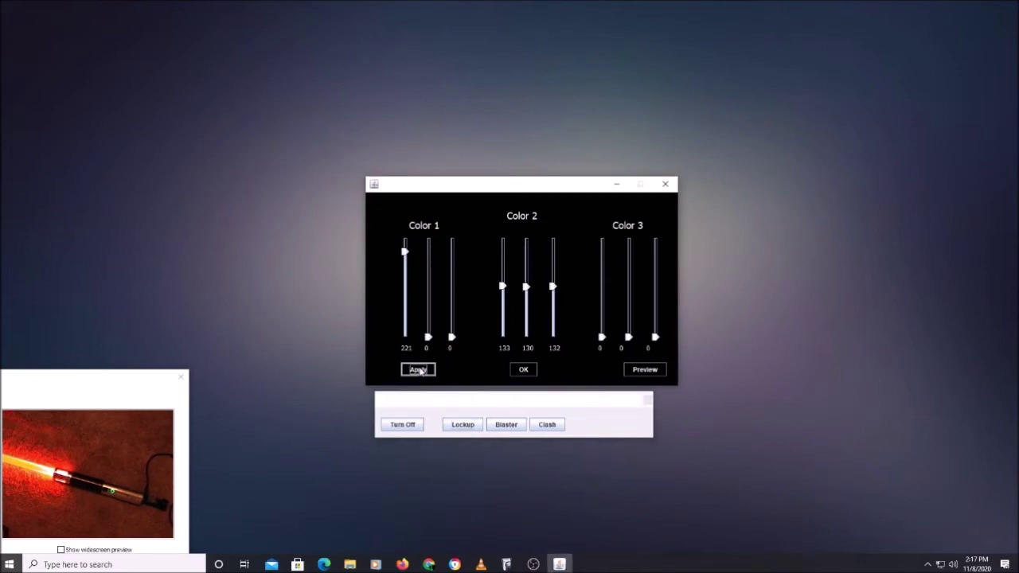
pyautogui.click(402, 424)
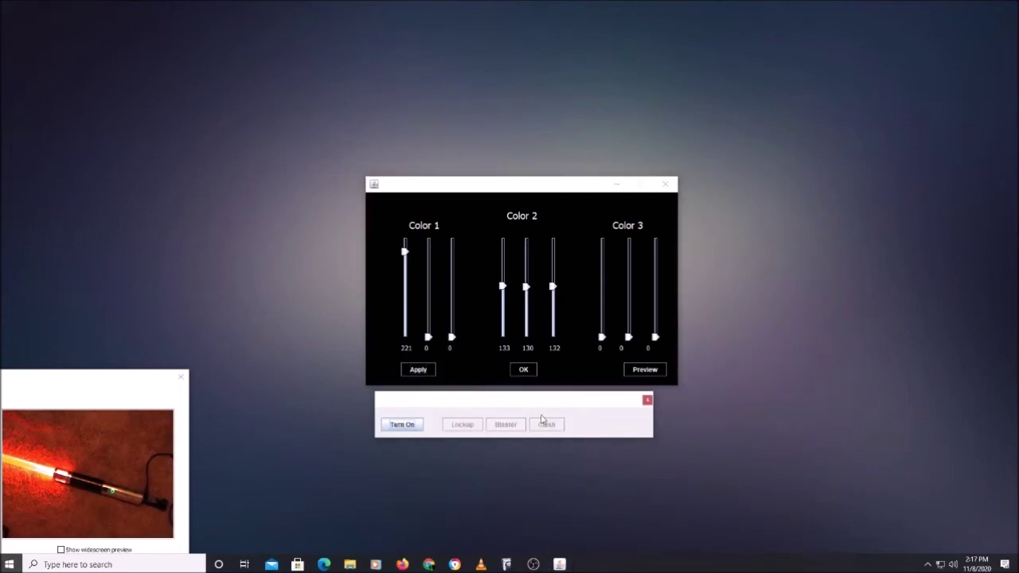
pyautogui.click(523, 369)
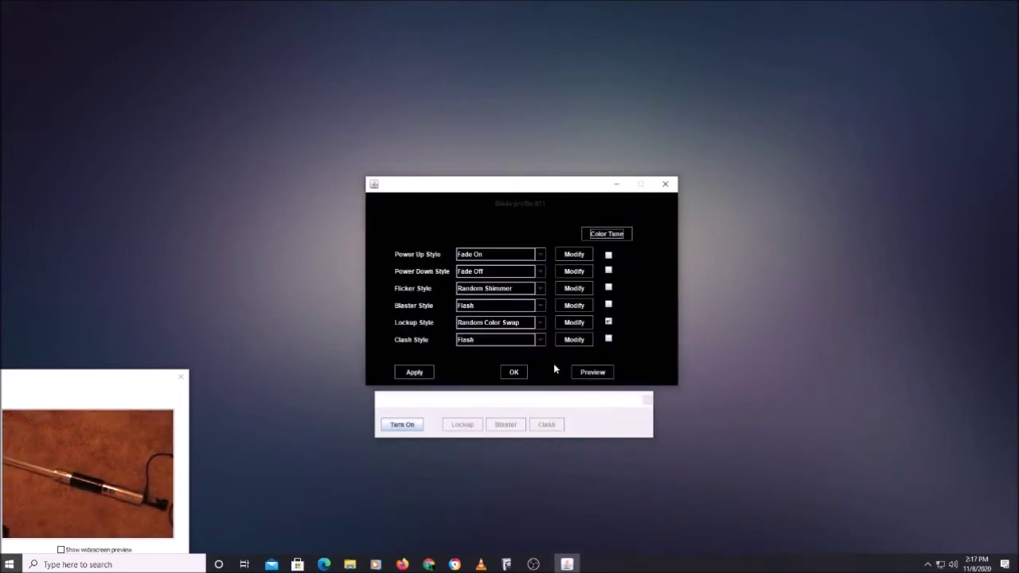
# Set the Random Color Swap lockup's Special Parameter to 50 and apply
pyautogui.click(575, 323)
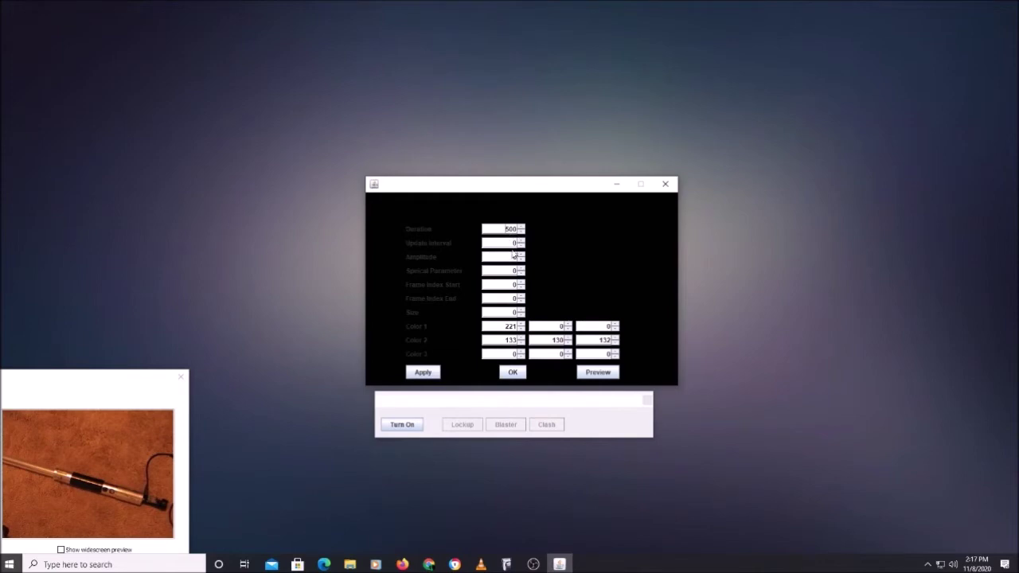
pyautogui.click(513, 271)
pyautogui.write('50')
pyautogui.click(423, 373)
# Preview the lockup twice on the lit saber, then switch the blade off
pyautogui.click(400, 424)
pyautogui.click(464, 426)
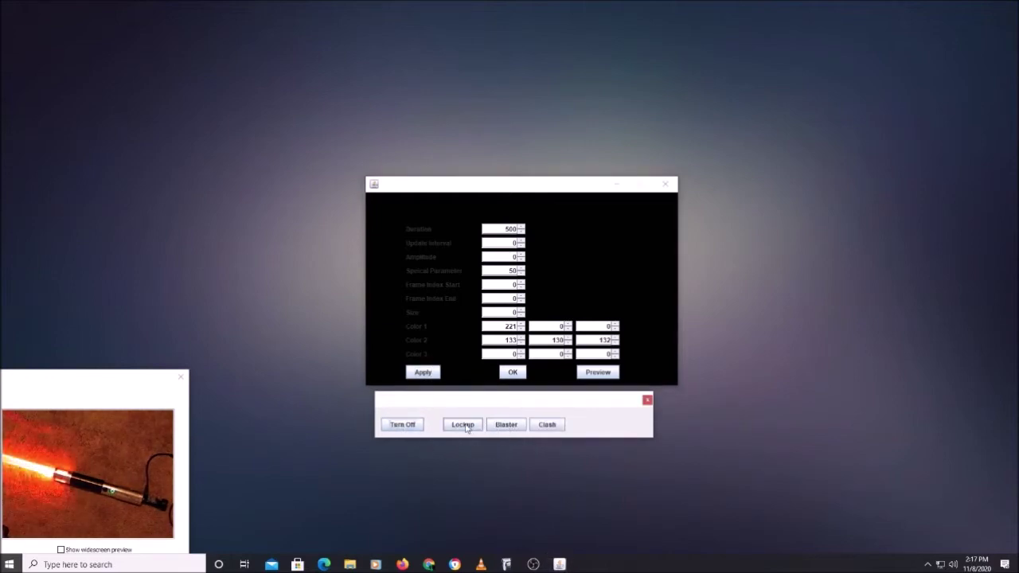
pyautogui.click(464, 425)
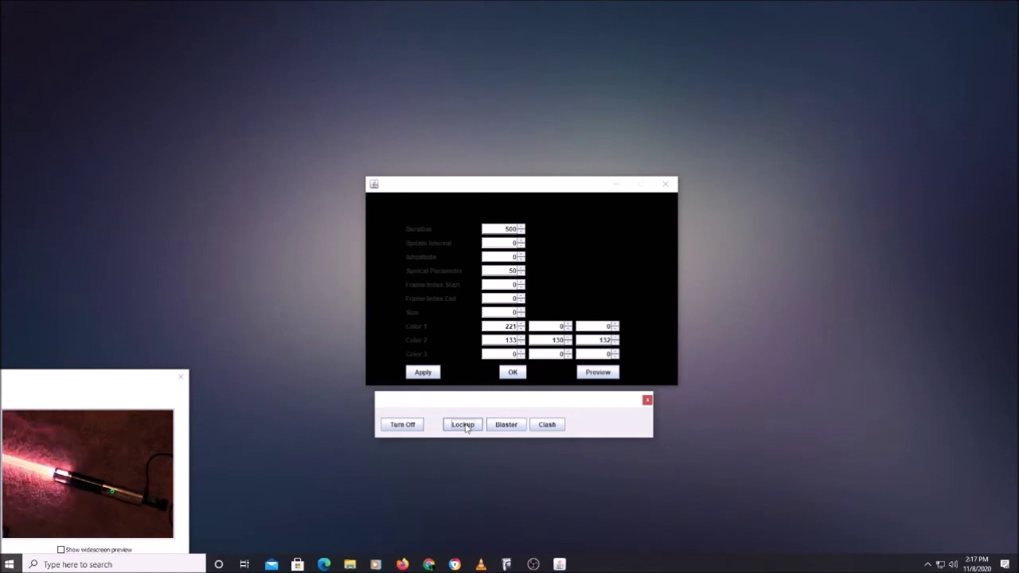
pyautogui.click(464, 425)
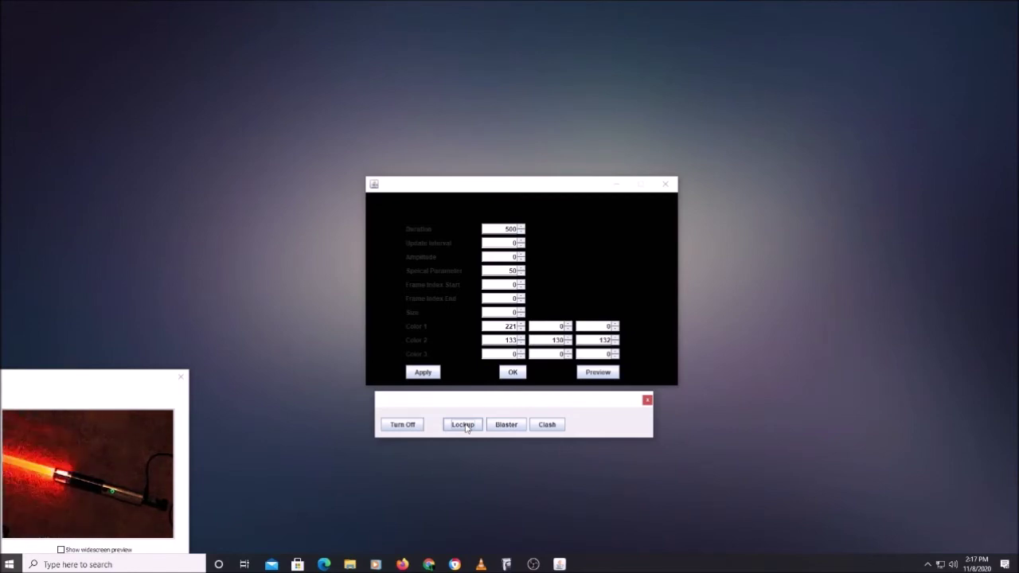
pyautogui.click(403, 425)
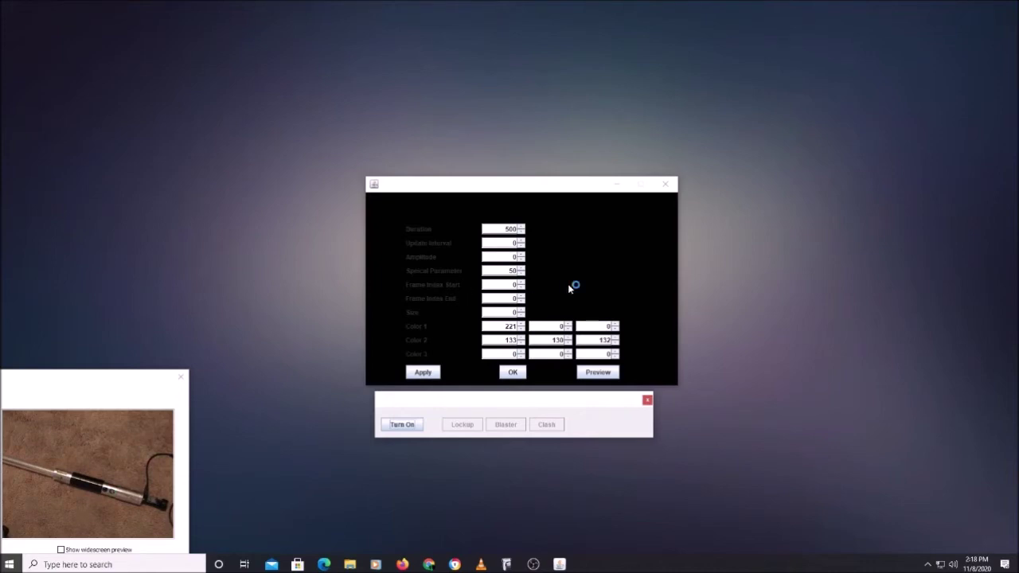
pyautogui.click(409, 286)
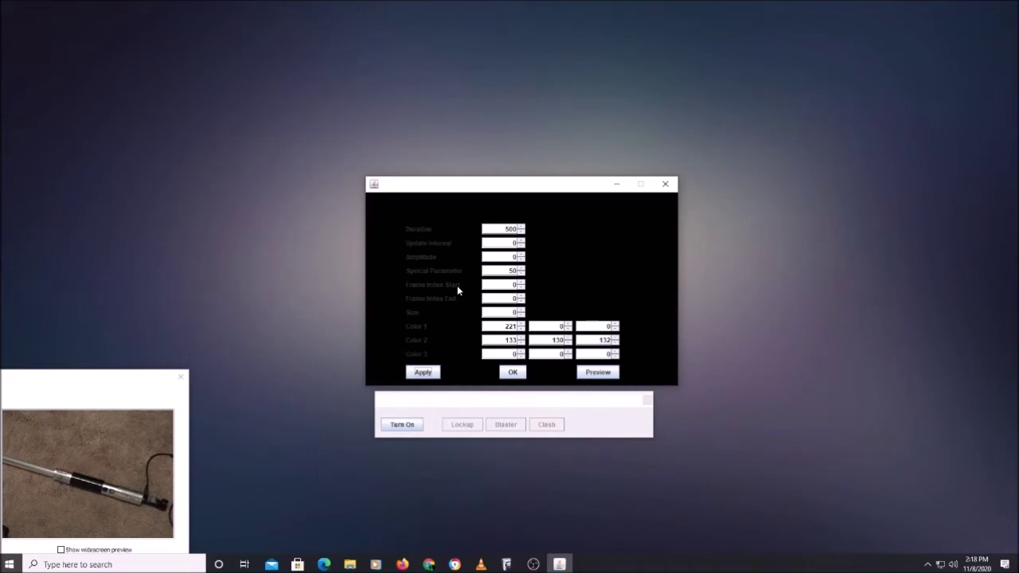
# Return to the style list and reopen the lockup style's parameters
pyautogui.click(513, 371)
pyautogui.click(608, 322)
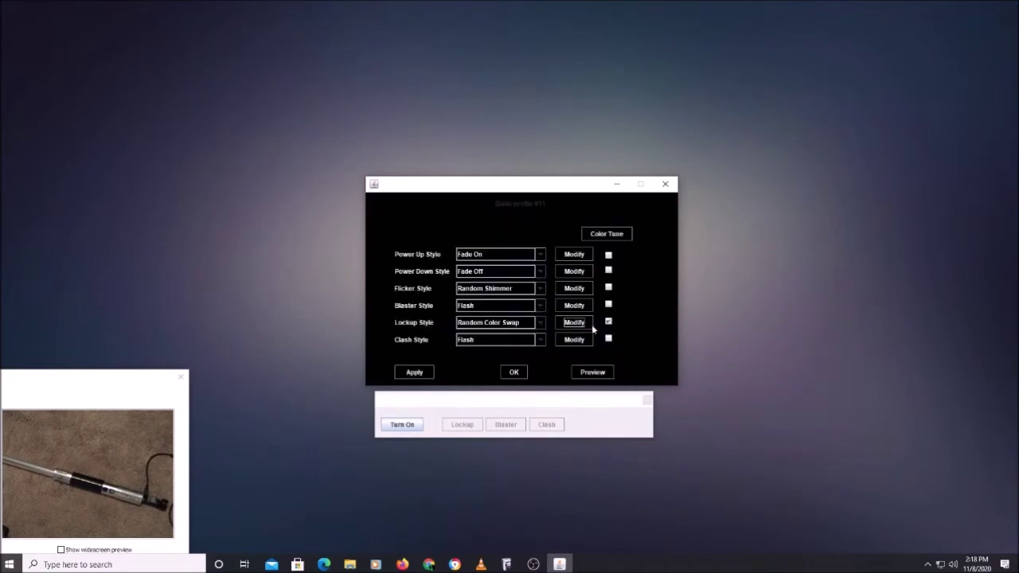
pyautogui.click(573, 323)
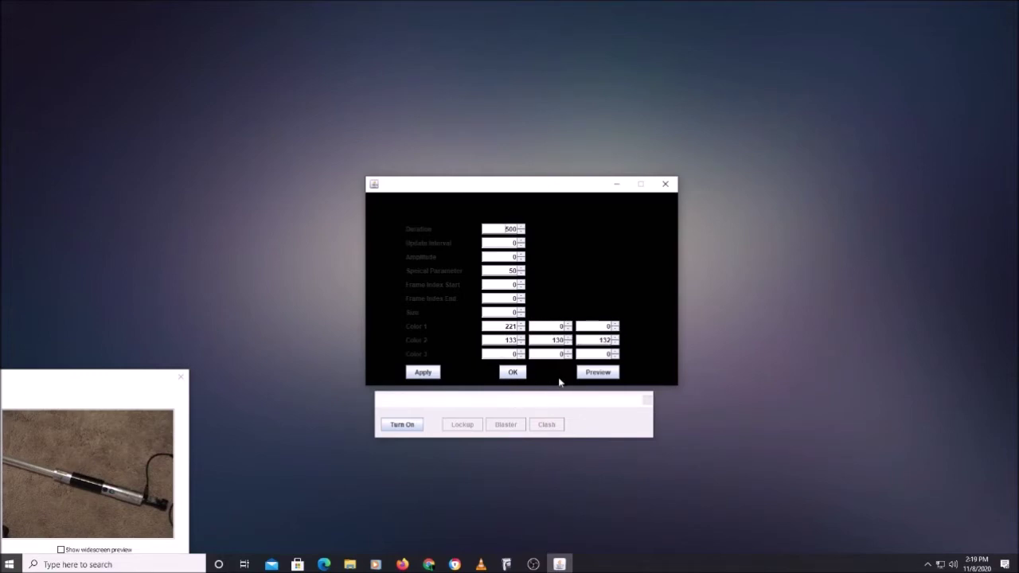
pyautogui.click(512, 373)
# Change Color 2's red value from 133 to 0, apply, and preview the lockup on the lit saber
pyautogui.click(506, 339)
pyautogui.doubleClick(506, 340)
pyautogui.write('0')
pyautogui.click(434, 372)
pyautogui.click(402, 424)
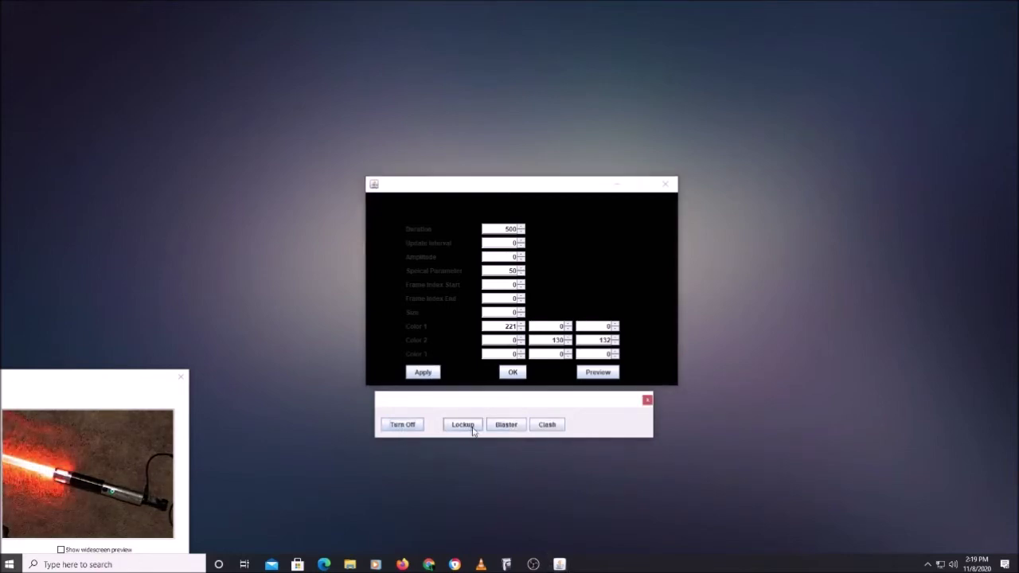
pyautogui.click(462, 426)
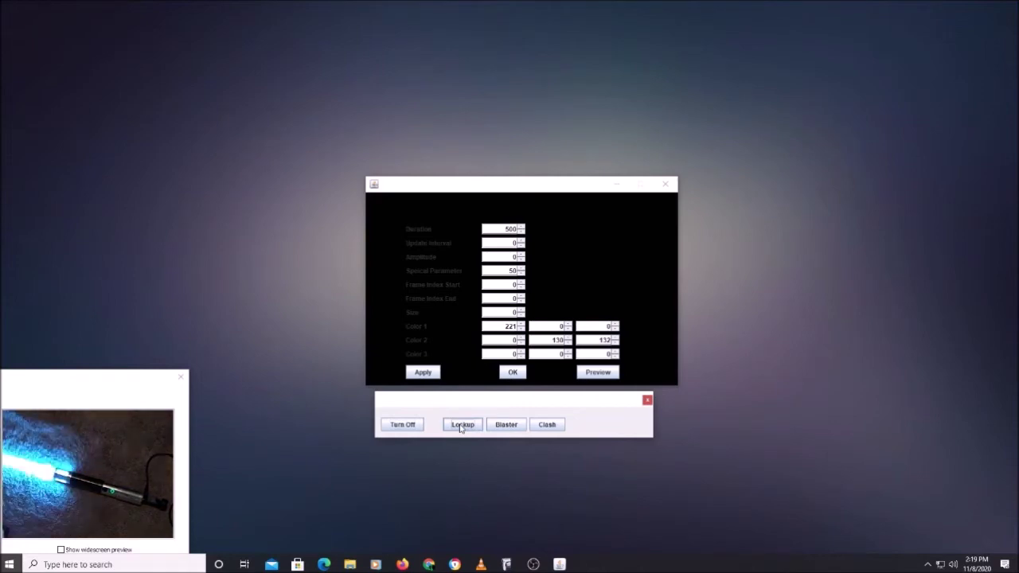